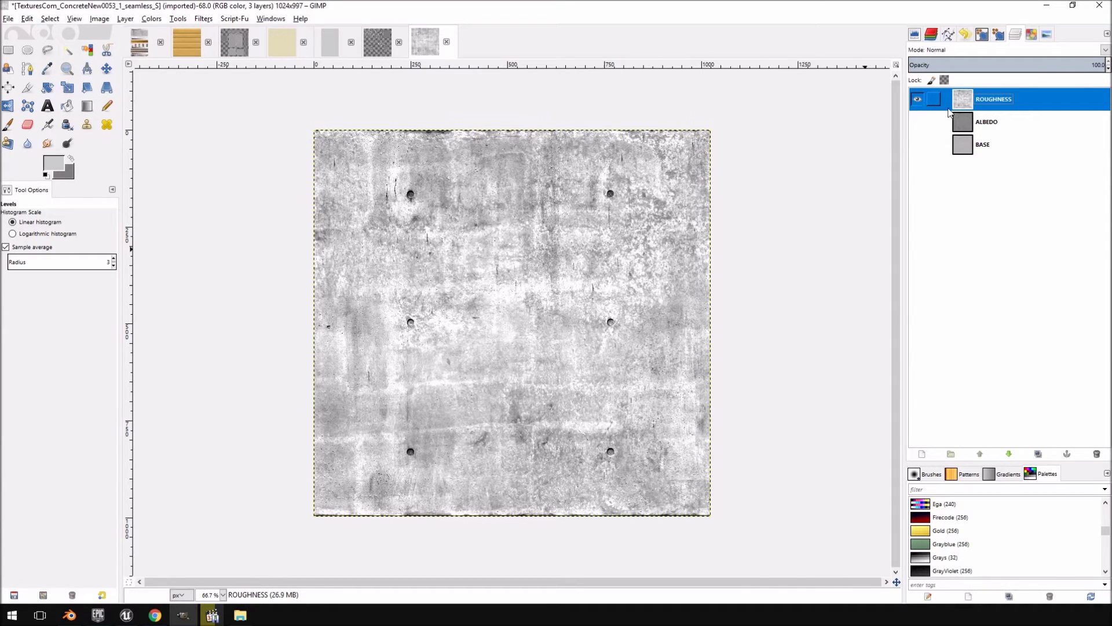
# Hide the ROUGHNESS layer in the Layers panel.
pyautogui.click(917, 99)
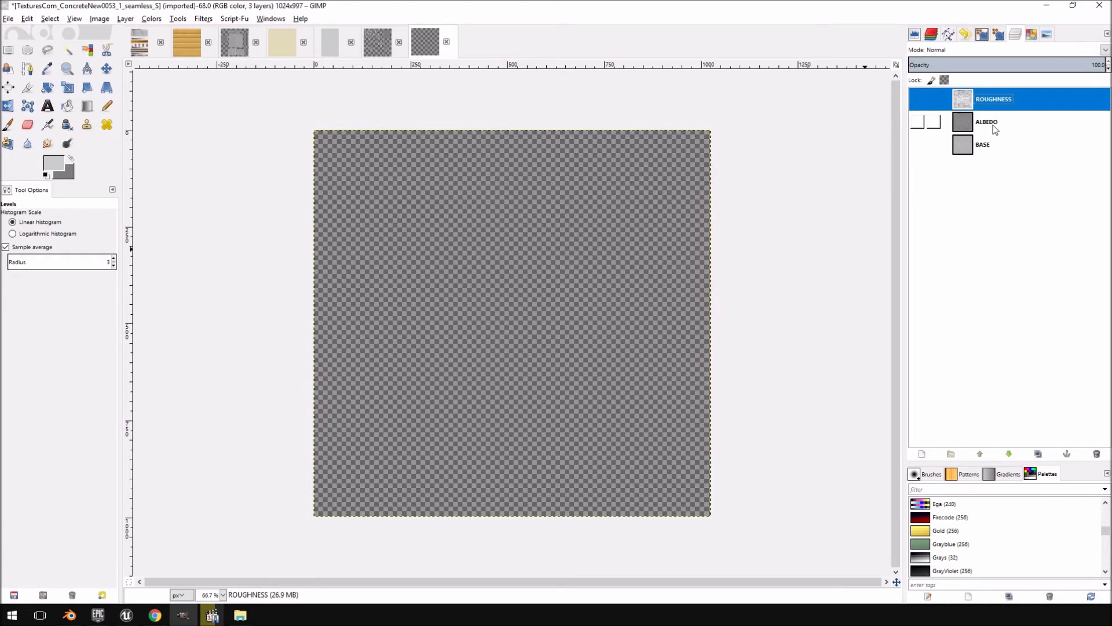
# Duplicate the BASE layer, rename the copy NORMAL, and make it visible.
pyautogui.rightClick(997, 100)
pyautogui.click(979, 118)
pyautogui.click(983, 145)
pyautogui.rightClick(982, 148)
pyautogui.click(1037, 208)
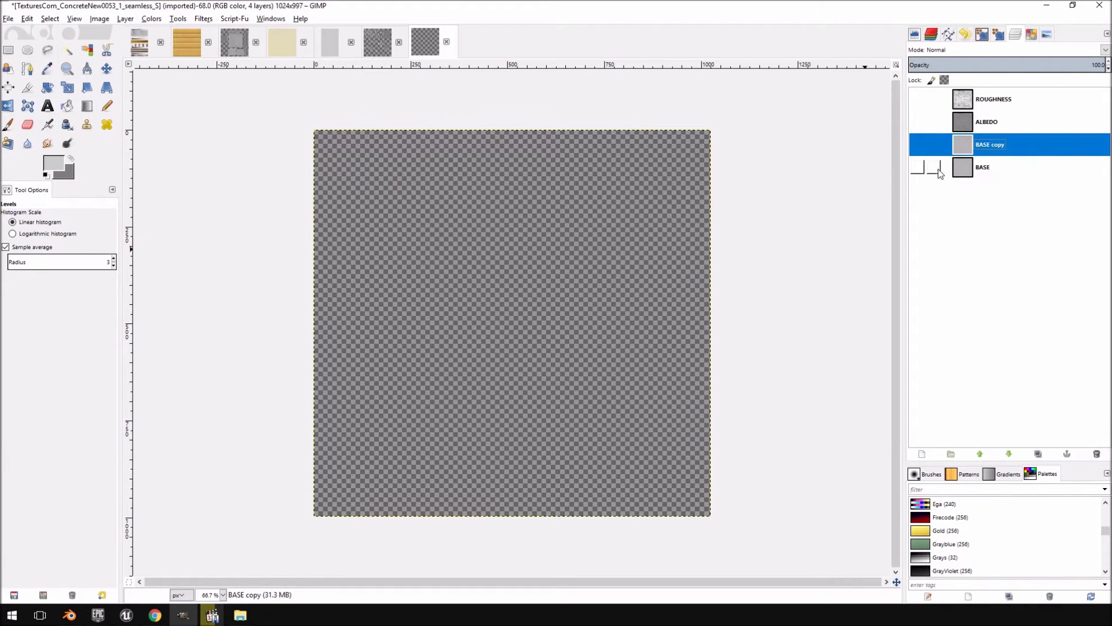
pyautogui.doubleClick(984, 146)
pyautogui.write('n')
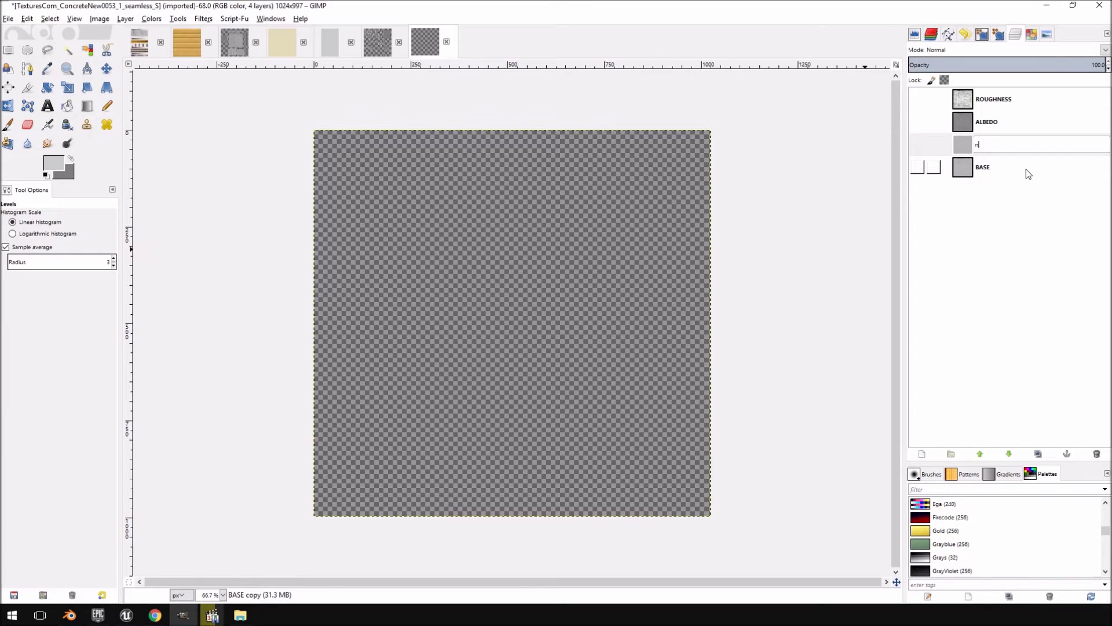
pyautogui.write('ORMAL')
pyautogui.press('Return')
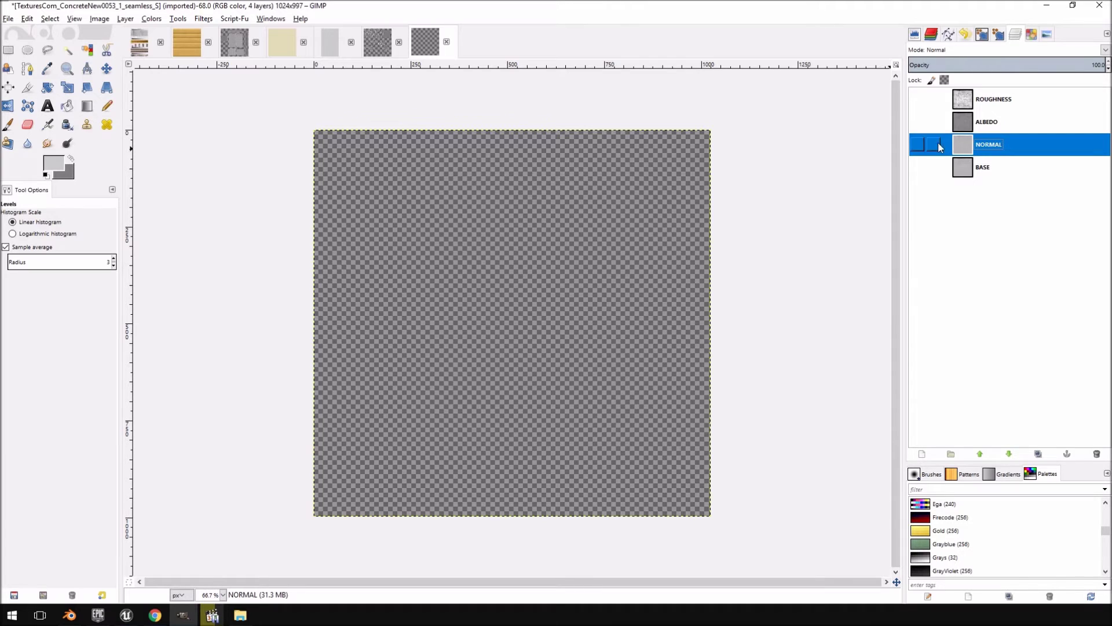
pyautogui.click(918, 144)
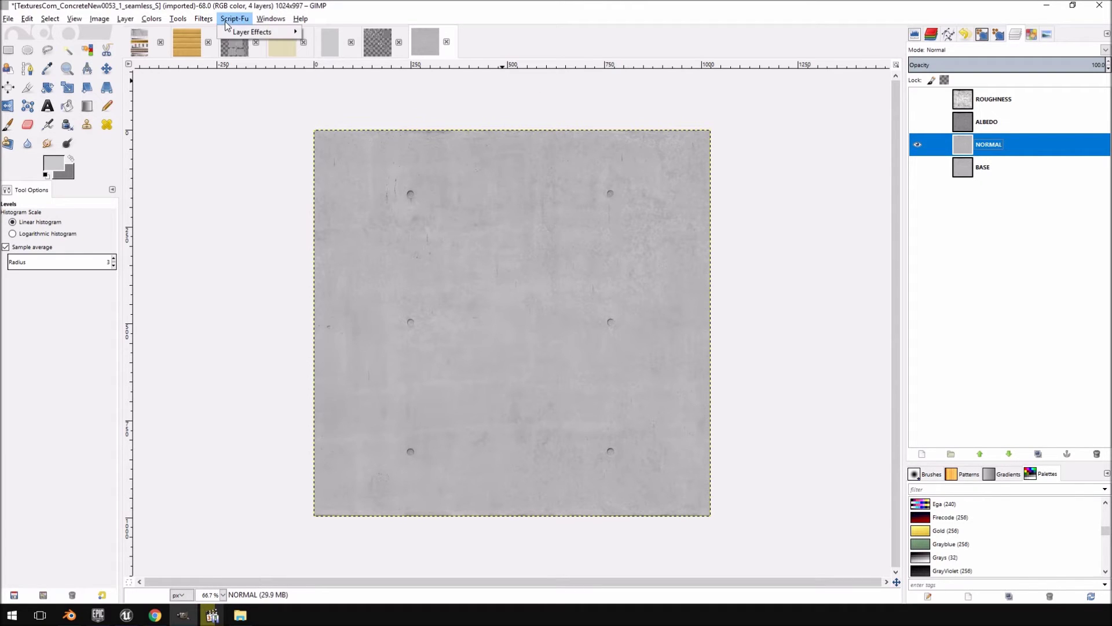
# Apply the Map > Normalmap filter to the NORMAL layer with default settings.
pyautogui.click(203, 18)
pyautogui.moveTo(232, 198)
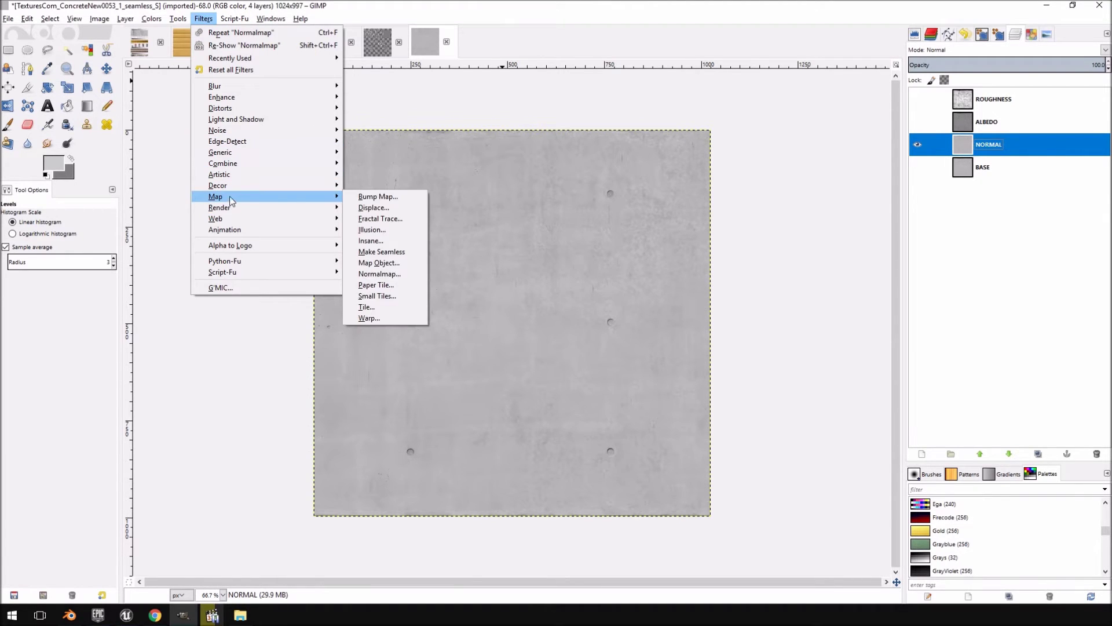
pyautogui.click(385, 274)
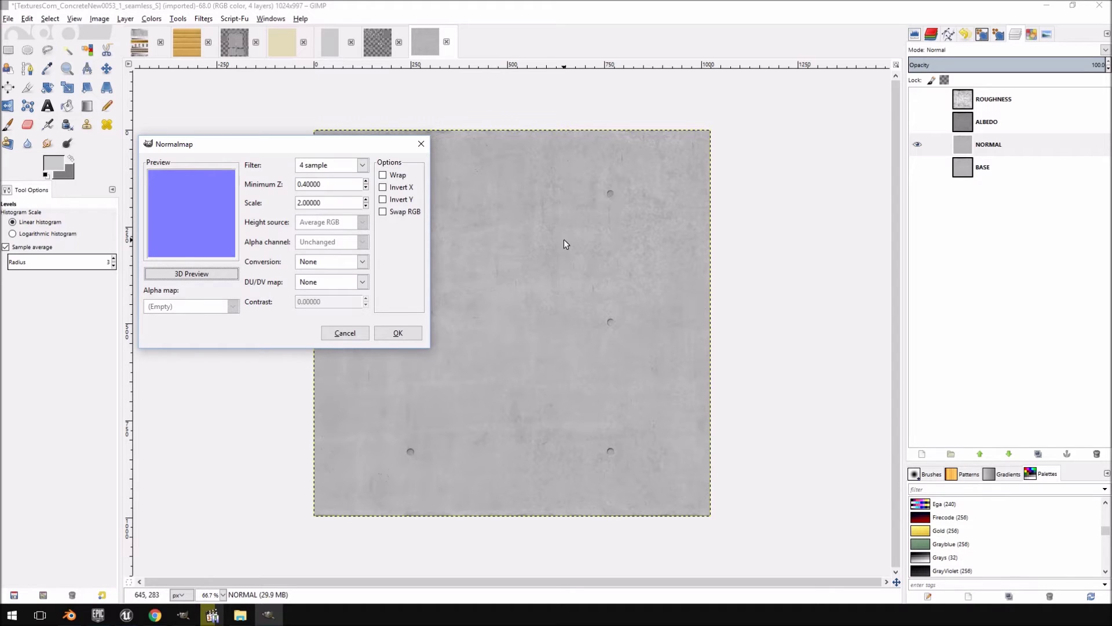
pyautogui.click(399, 334)
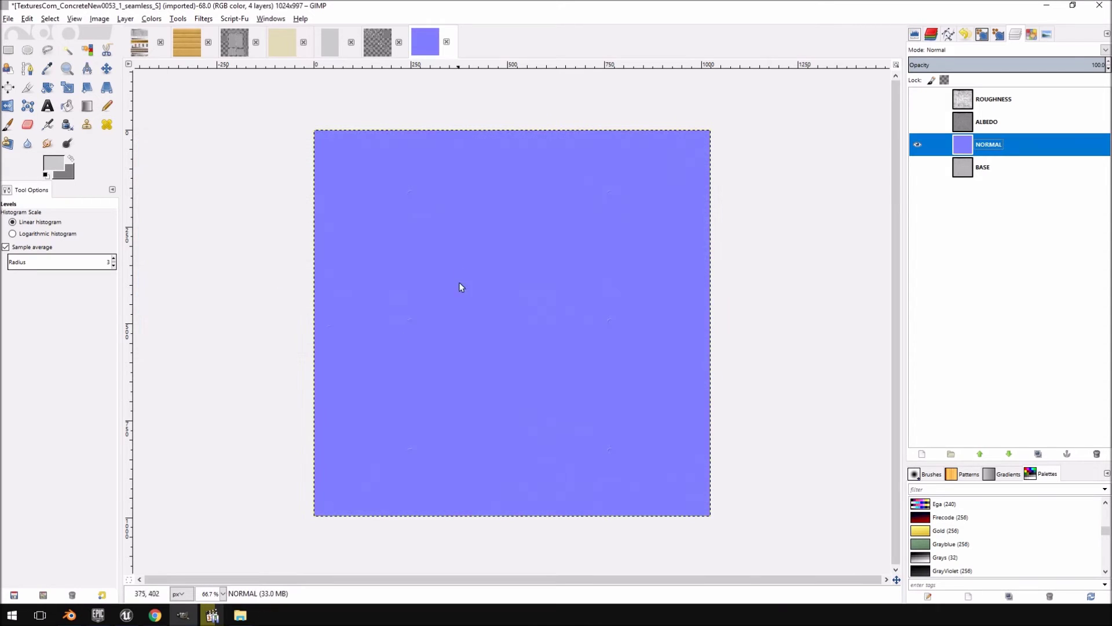
# Duplicate the NORMAL layer and set the copy's blend mode to Overlay.
pyautogui.press('2')
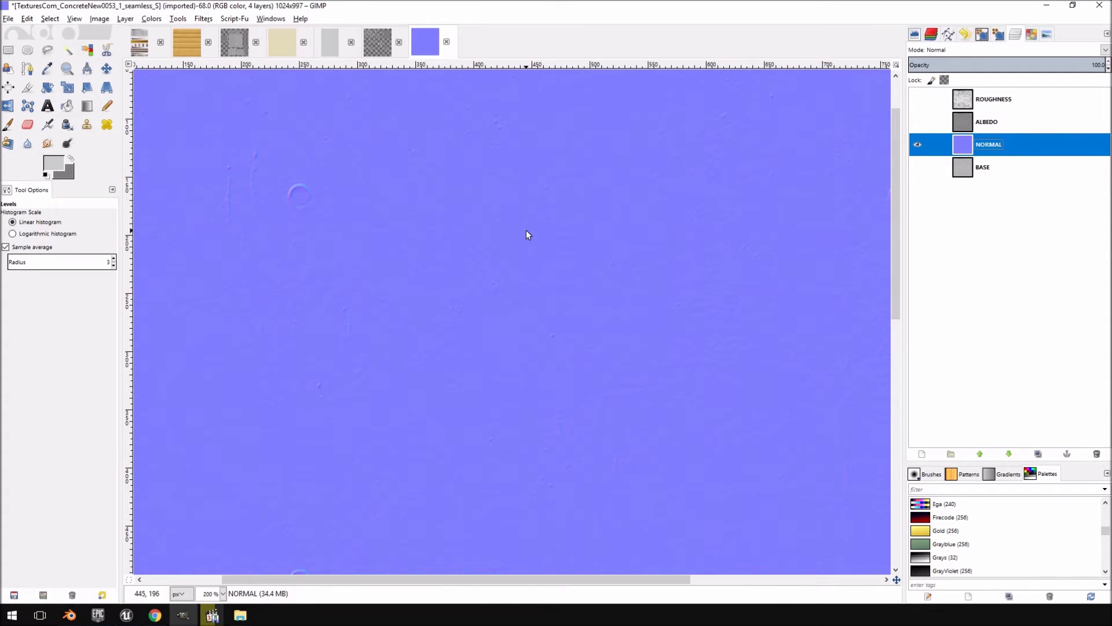
pyautogui.press('1')
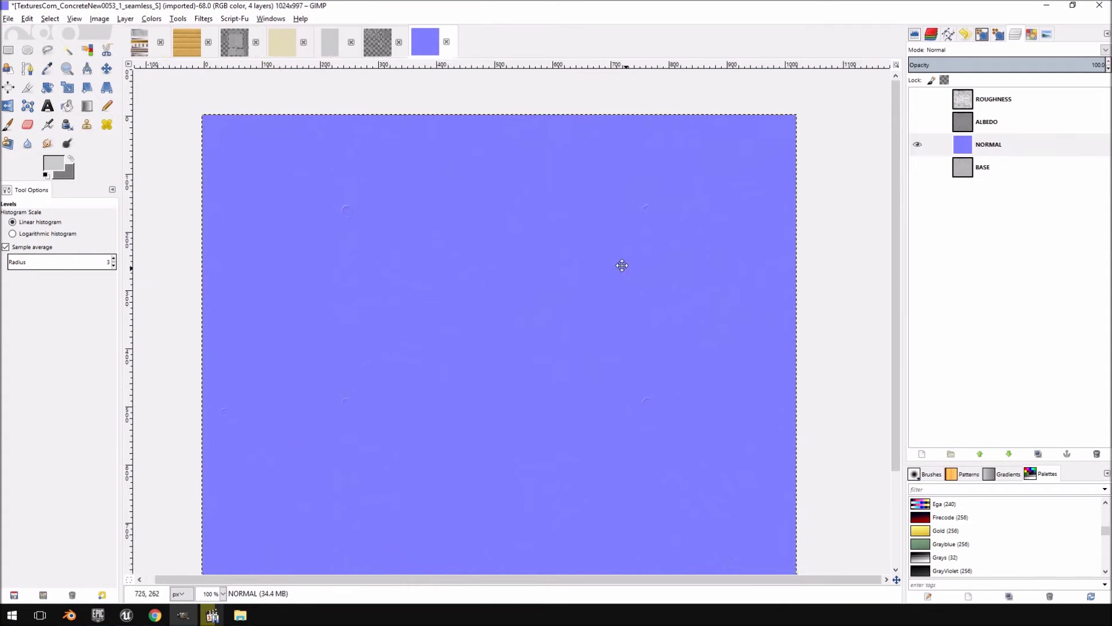
pyautogui.press('2')
pyautogui.press('-')
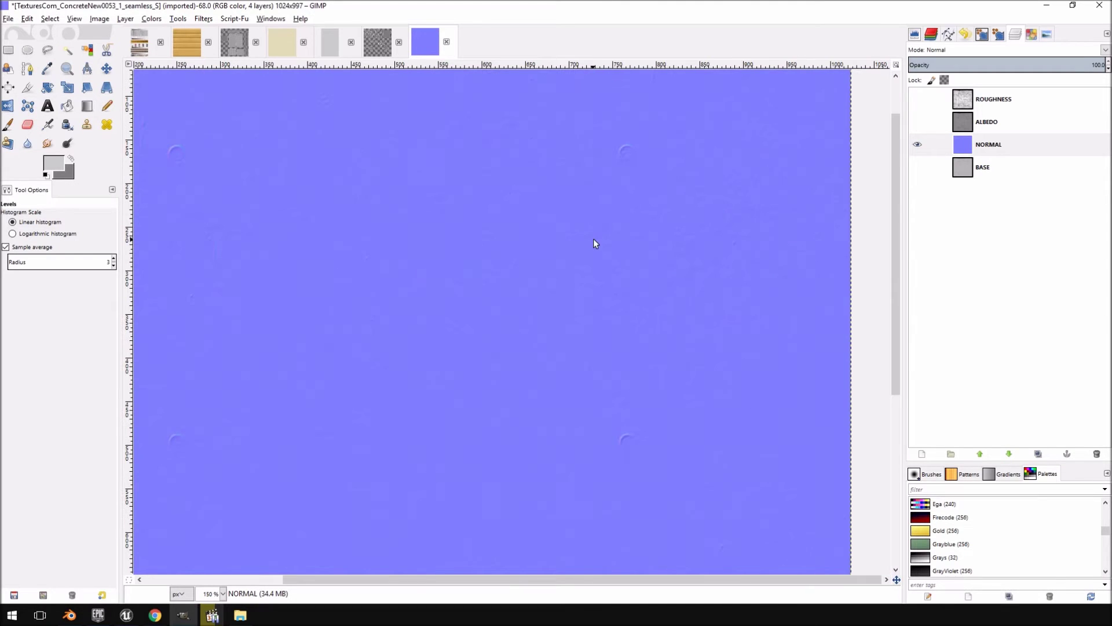
pyautogui.rightClick(991, 151)
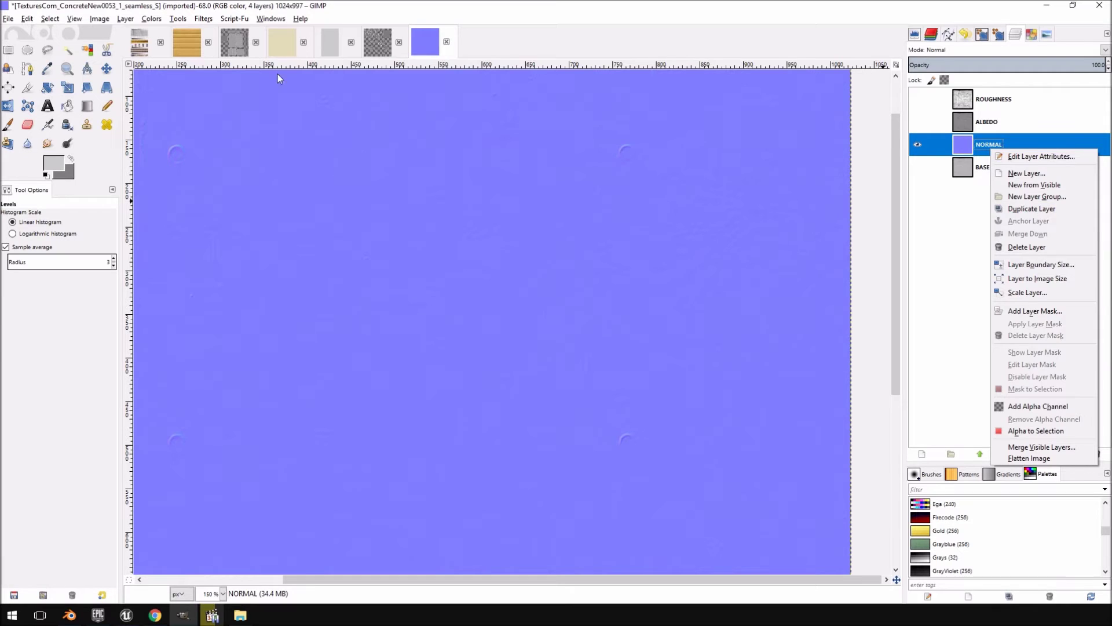
pyautogui.click(1031, 209)
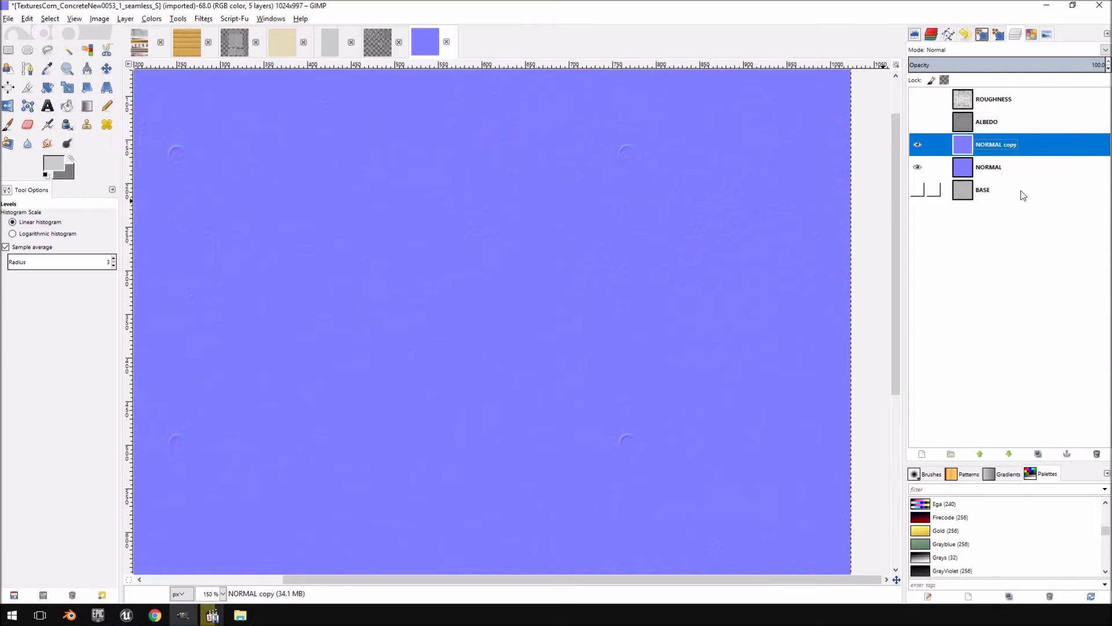
pyautogui.click(1105, 51)
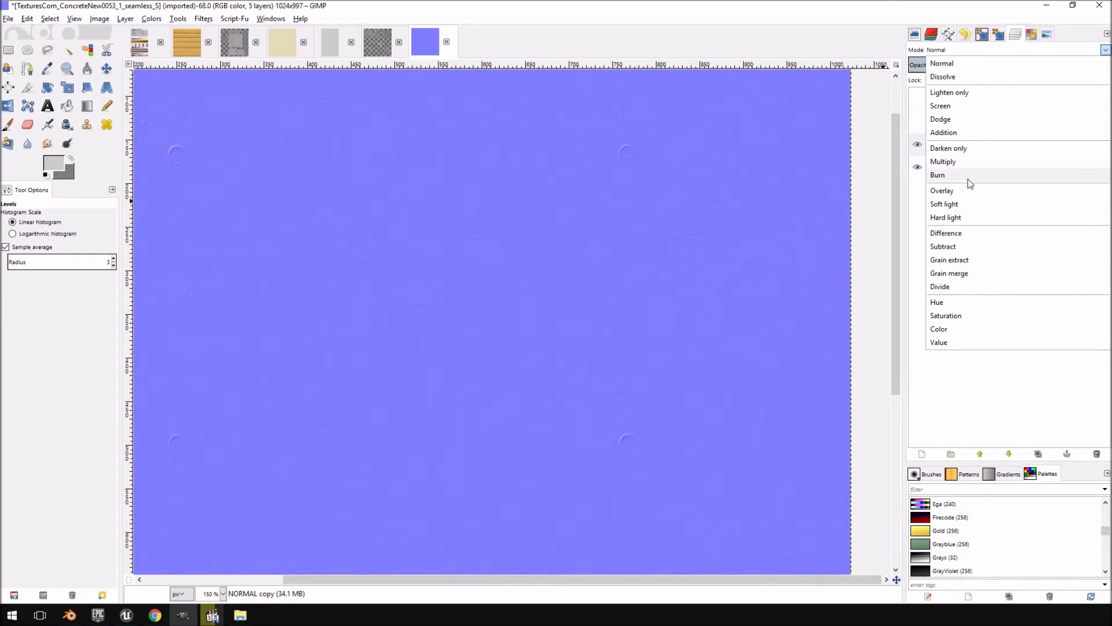
pyautogui.click(967, 193)
# Duplicate the Overlay copy twice more, creating NORMAL copy #1 and #2.
pyautogui.rightClick(988, 149)
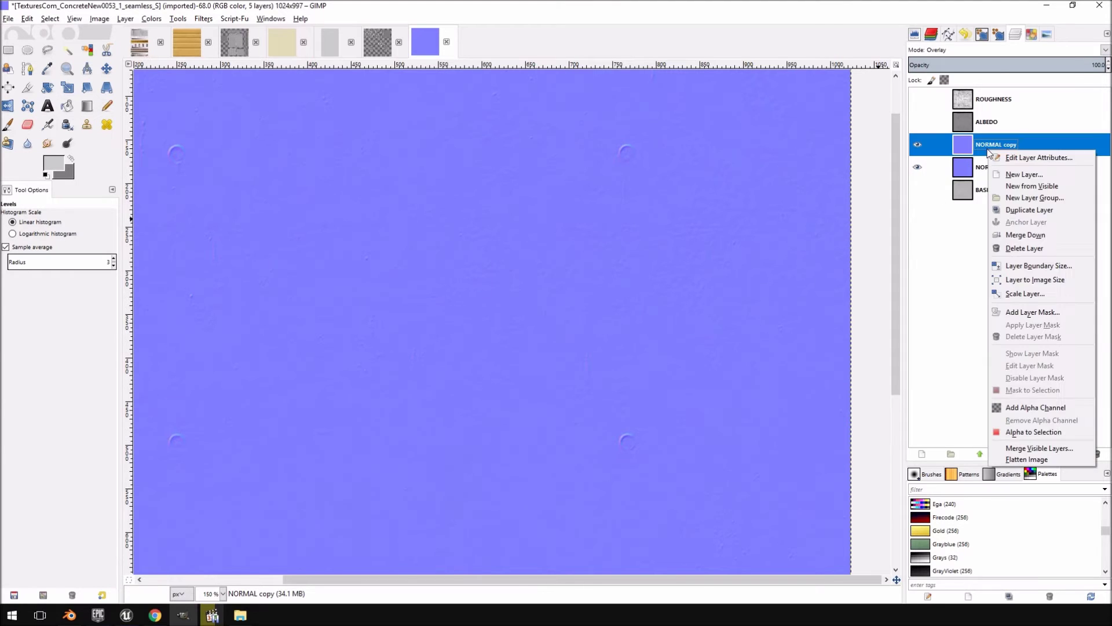
pyautogui.click(1027, 213)
pyautogui.rightClick(996, 147)
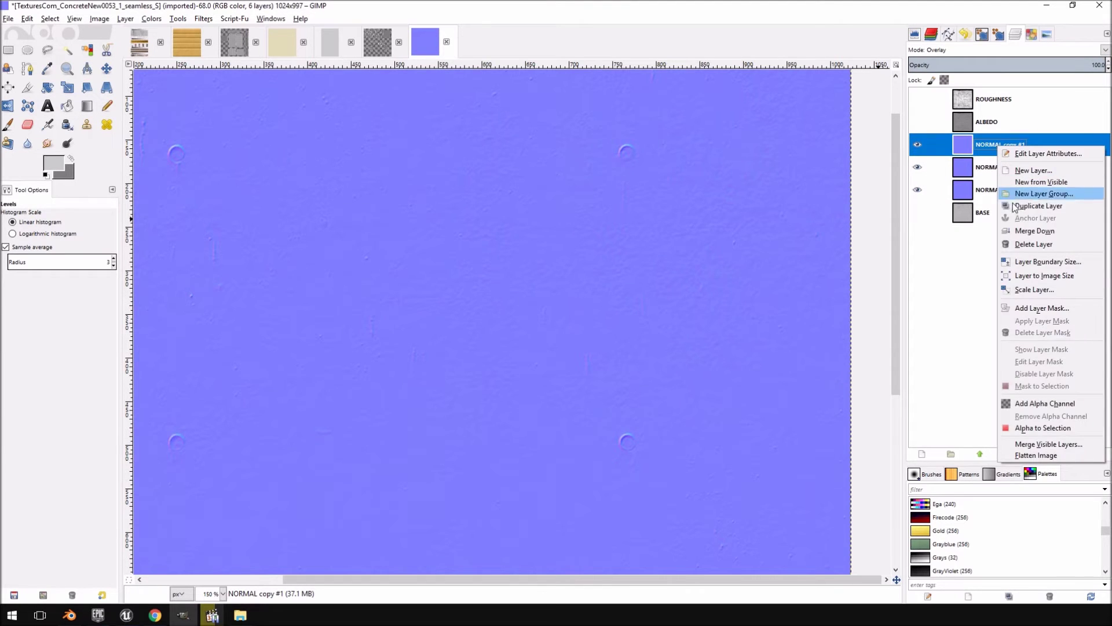
pyautogui.click(1019, 207)
pyautogui.press('1')
pyautogui.moveTo(631, 239); pyautogui.dragTo(622, 146)
pyautogui.press('2')
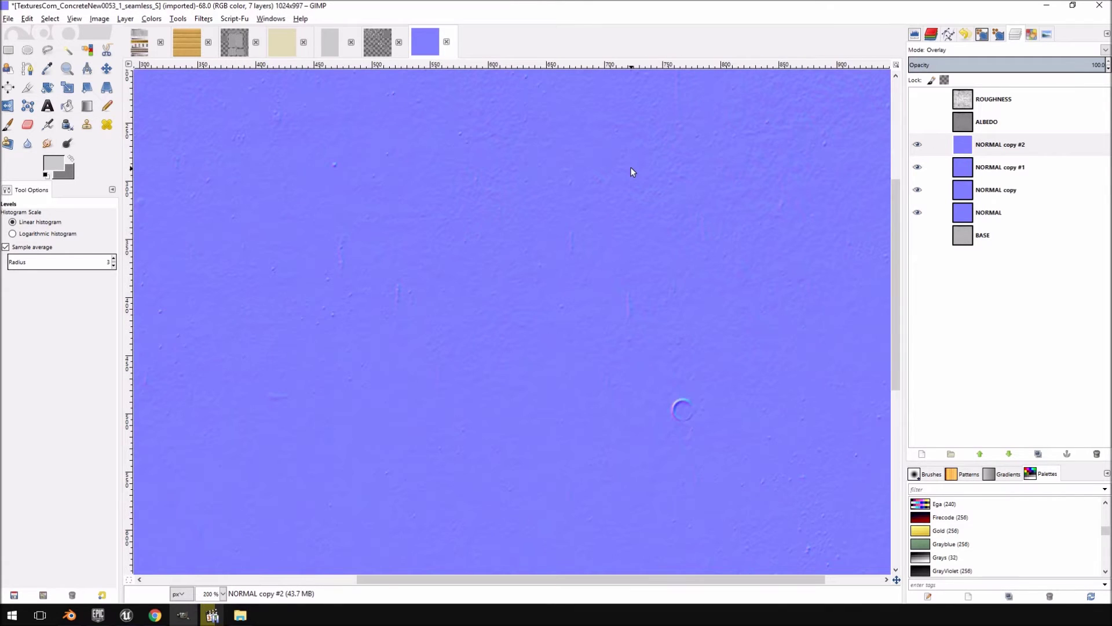
pyautogui.press('1')
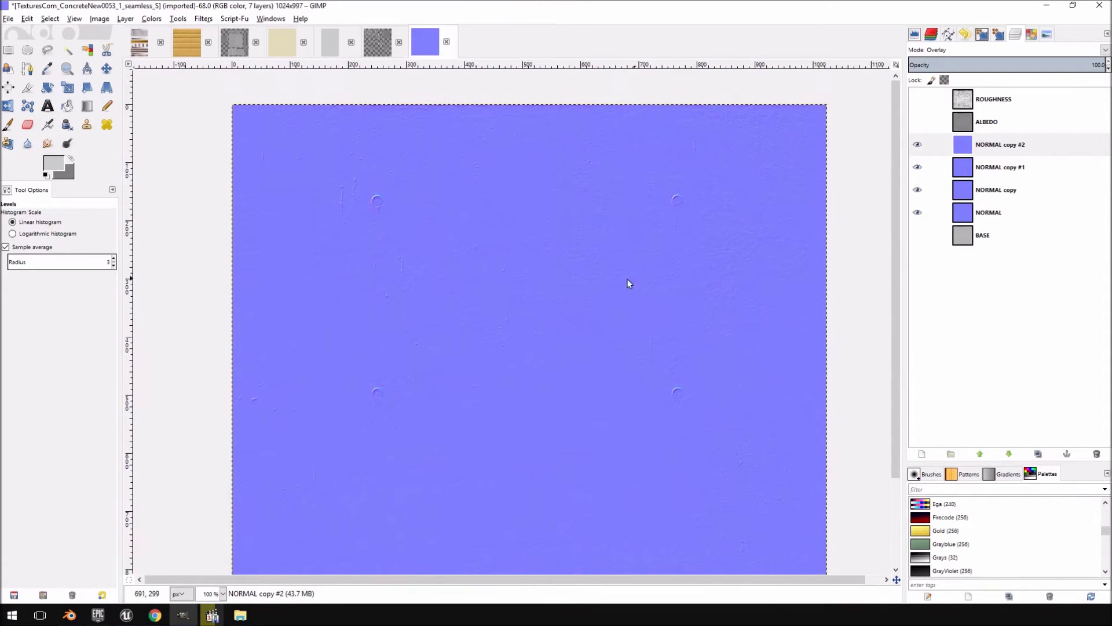
# Create a New from Visible layer and name it NORMAL_FINAL.
pyautogui.rightClick(996, 153)
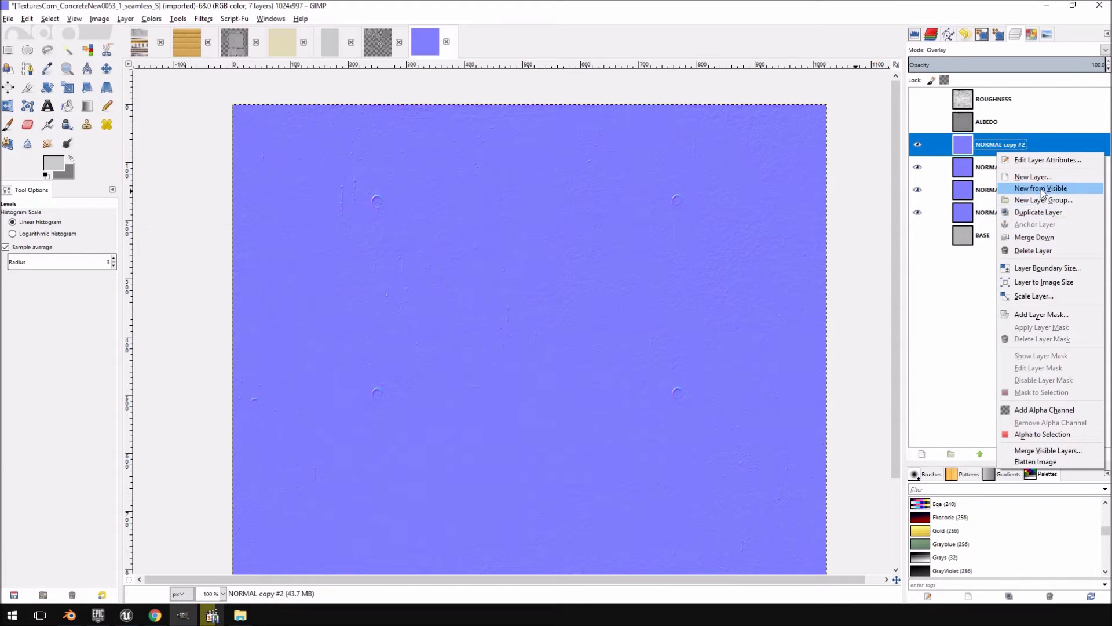
pyautogui.click(1041, 189)
pyautogui.doubleClick(1005, 145)
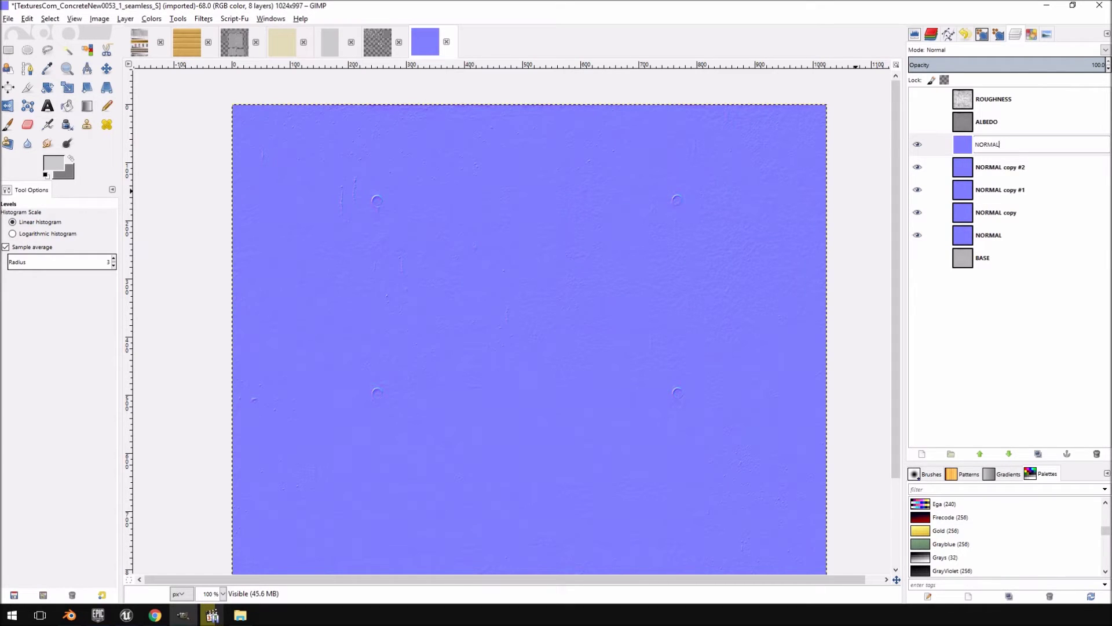
pyautogui.write('NORMAL_FINAL')
pyautogui.press('Return')
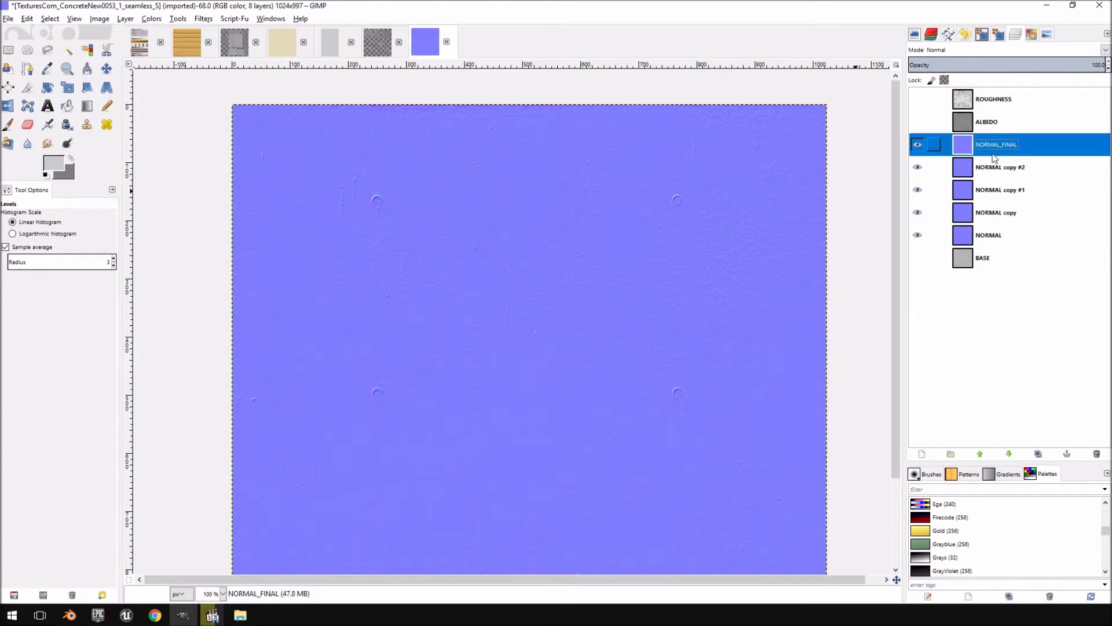
# Merge the three NORMAL copies down into NORMAL, then delete the NORMAL layer.
pyautogui.click(996, 166)
pyautogui.rightClick(995, 166)
pyautogui.click(1037, 264)
pyautogui.rightClick(995, 166)
pyautogui.click(1037, 264)
pyautogui.rightClick(996, 166)
pyautogui.click(1037, 263)
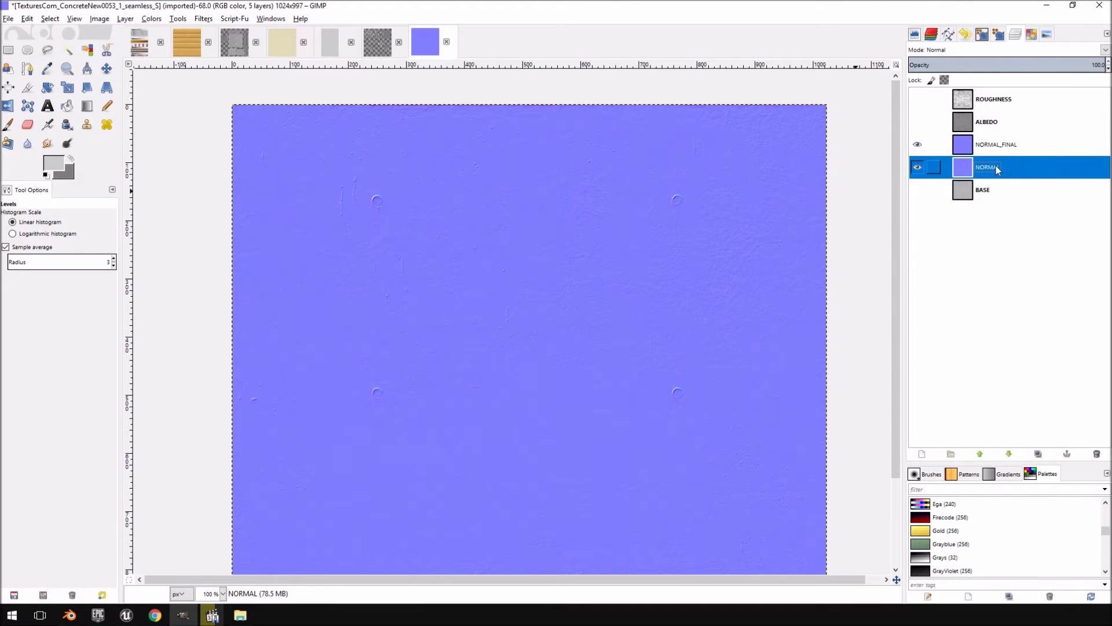
pyautogui.rightClick(996, 166)
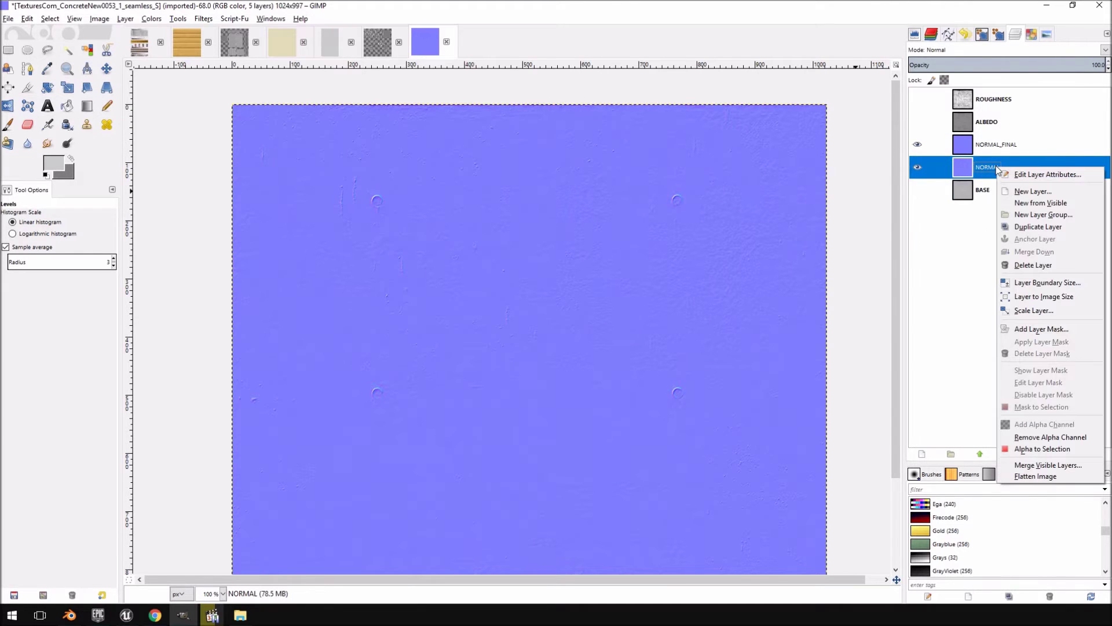
pyautogui.rightClick(966, 168)
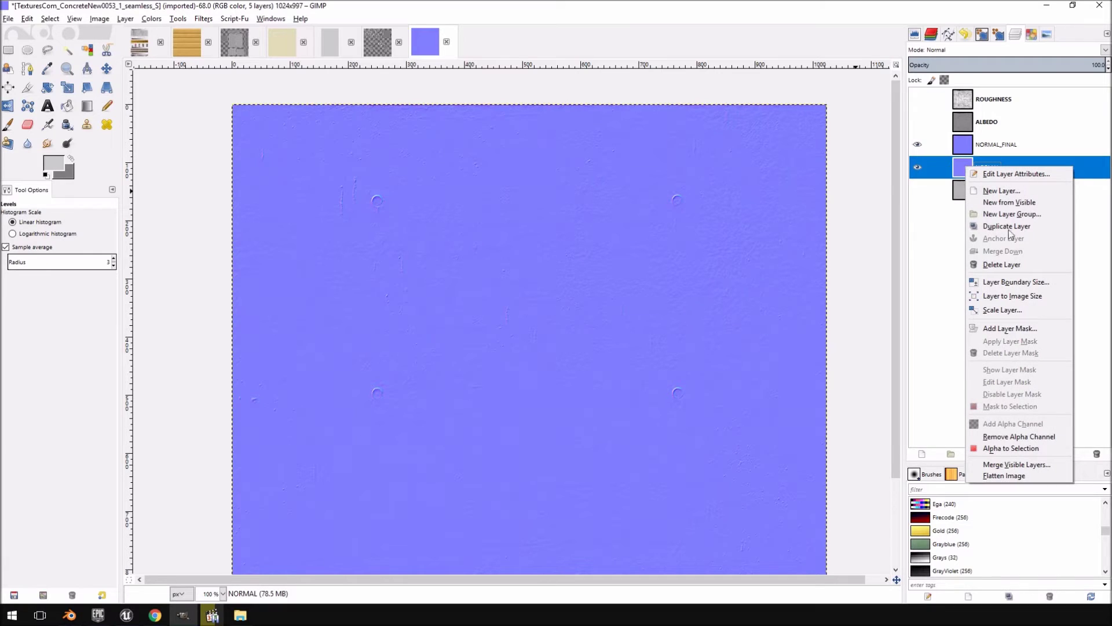
pyautogui.click(1016, 264)
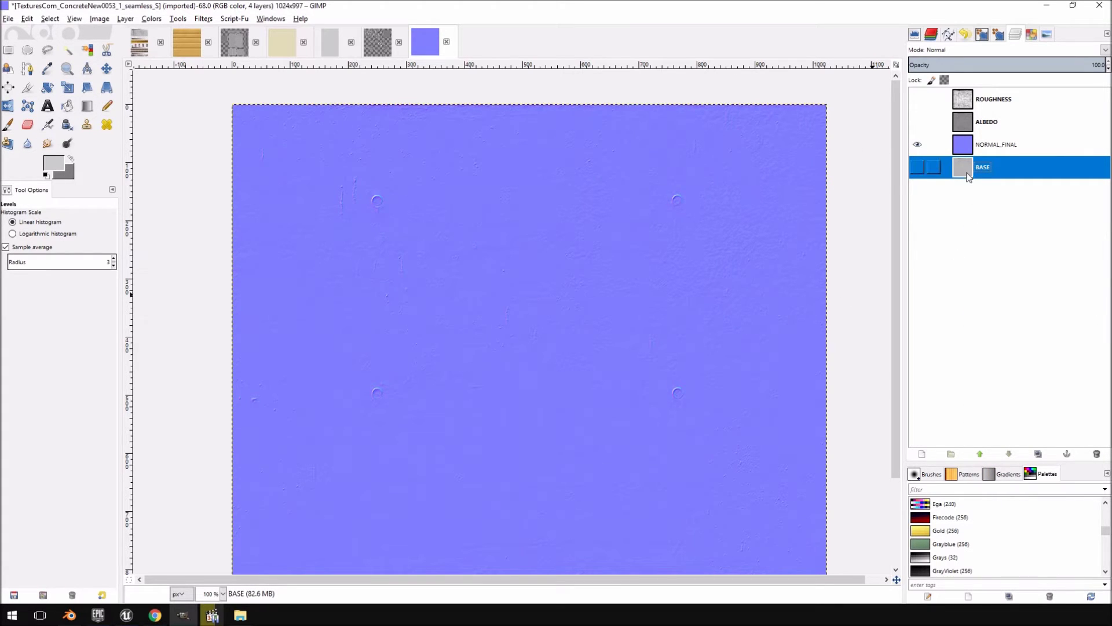
# Hide and re-show NORMAL_FINAL to check beneath it, leaving it selected.
pyautogui.press('-')
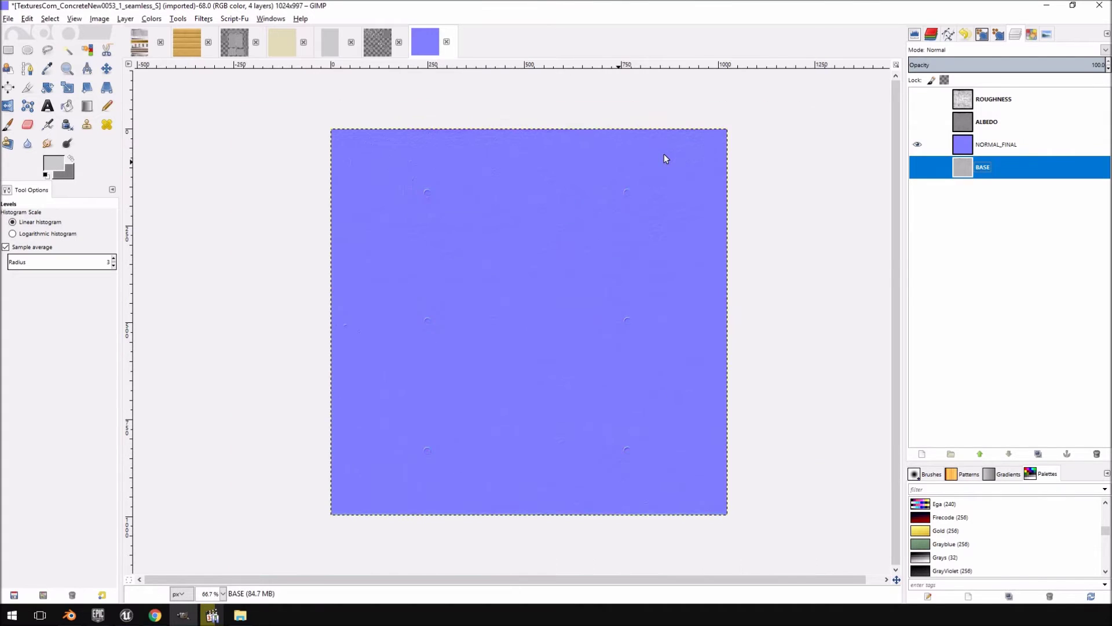
pyautogui.press('1')
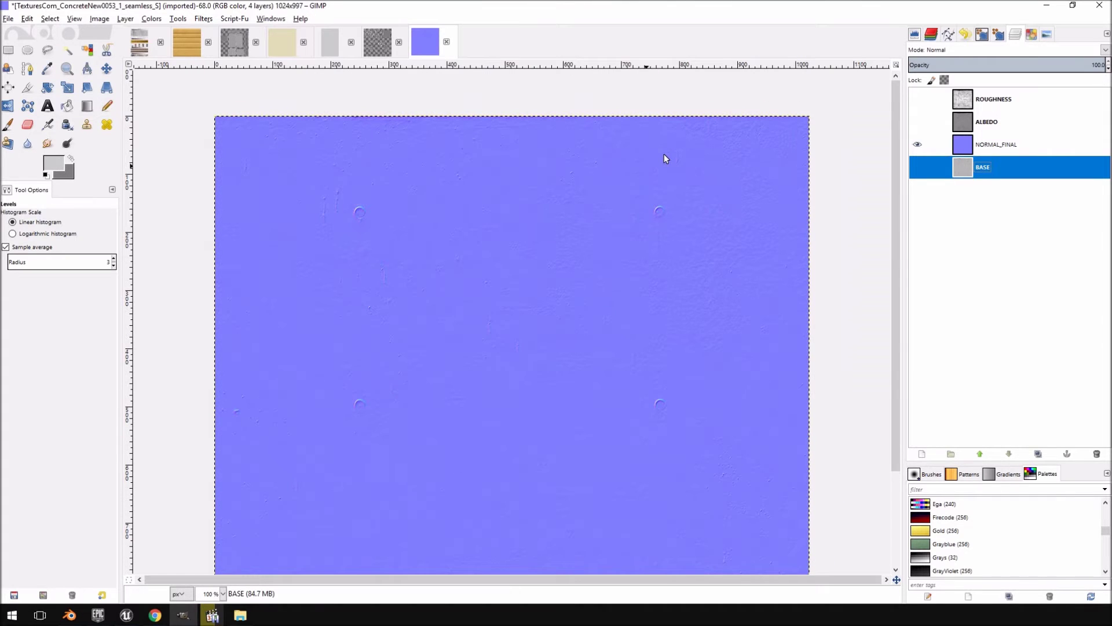
pyautogui.click(917, 146)
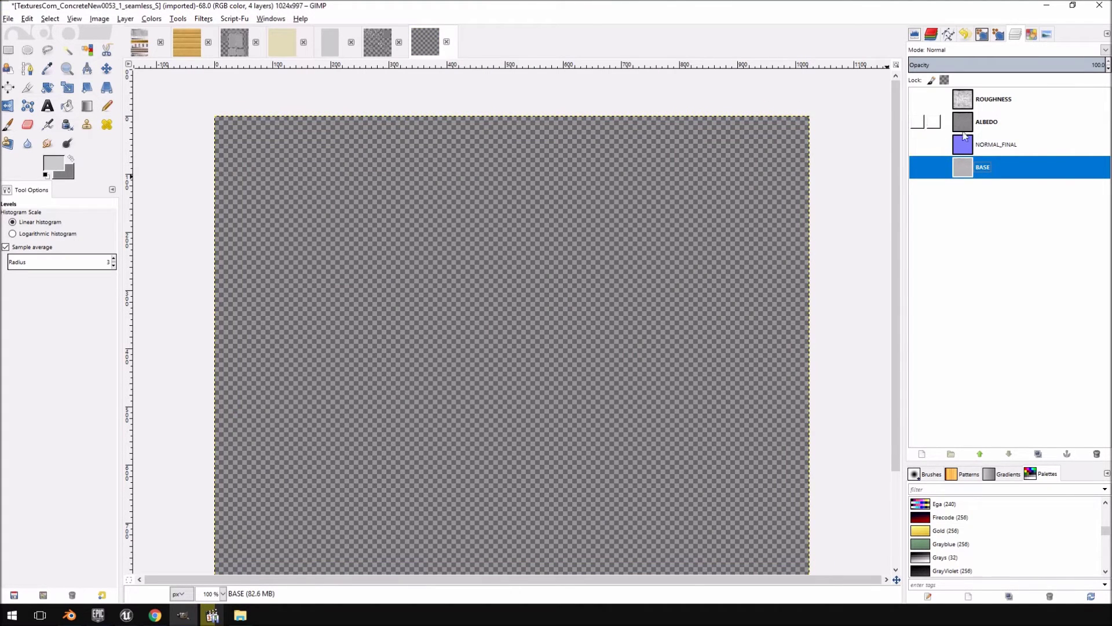
pyautogui.click(918, 145)
pyautogui.click(944, 145)
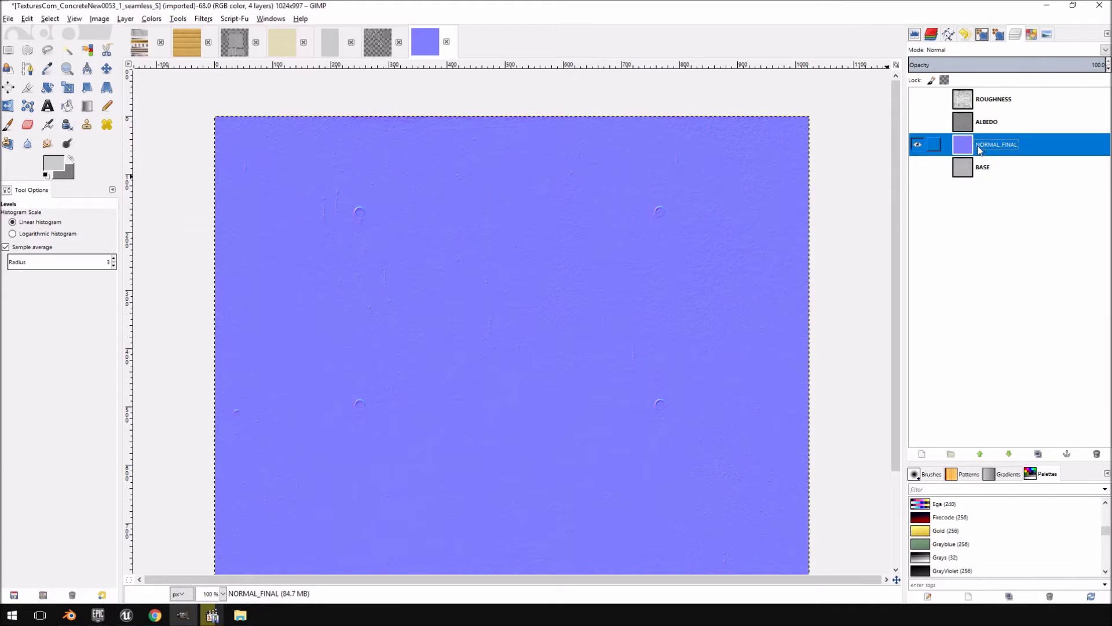
# Export NORMAL_FINAL as CONCRETE_NORMAL.PNG to the Concrete folder, then hide the layer.
pyautogui.click(7, 20)
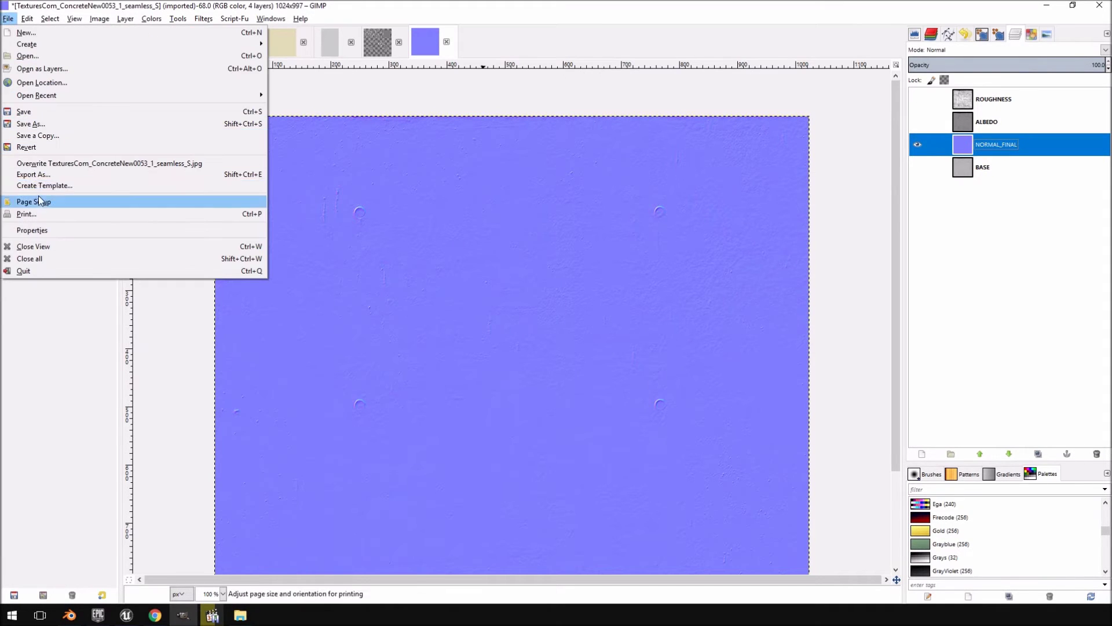
pyautogui.click(35, 178)
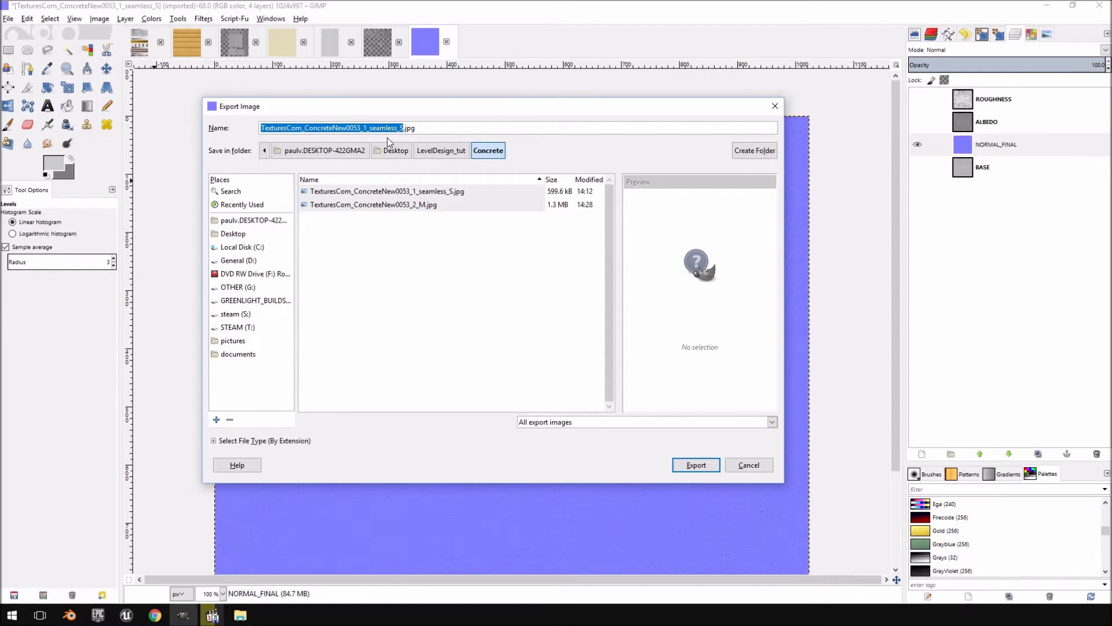
pyautogui.write('CONR')
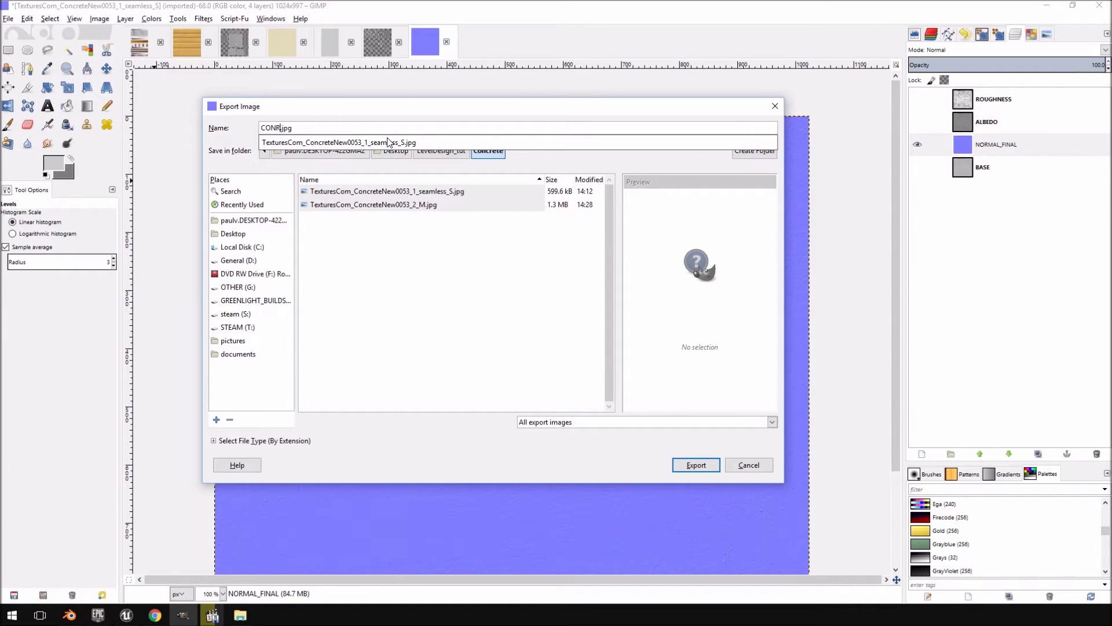
pyautogui.write('RETE_NORMAL')
pyautogui.press('Return')
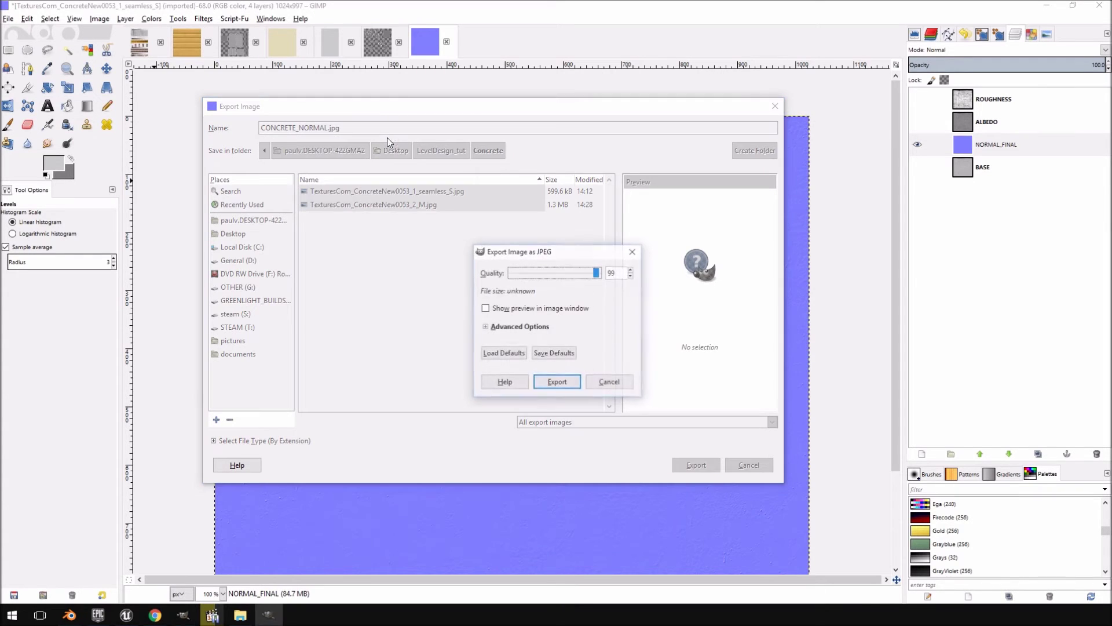
pyautogui.click(609, 381)
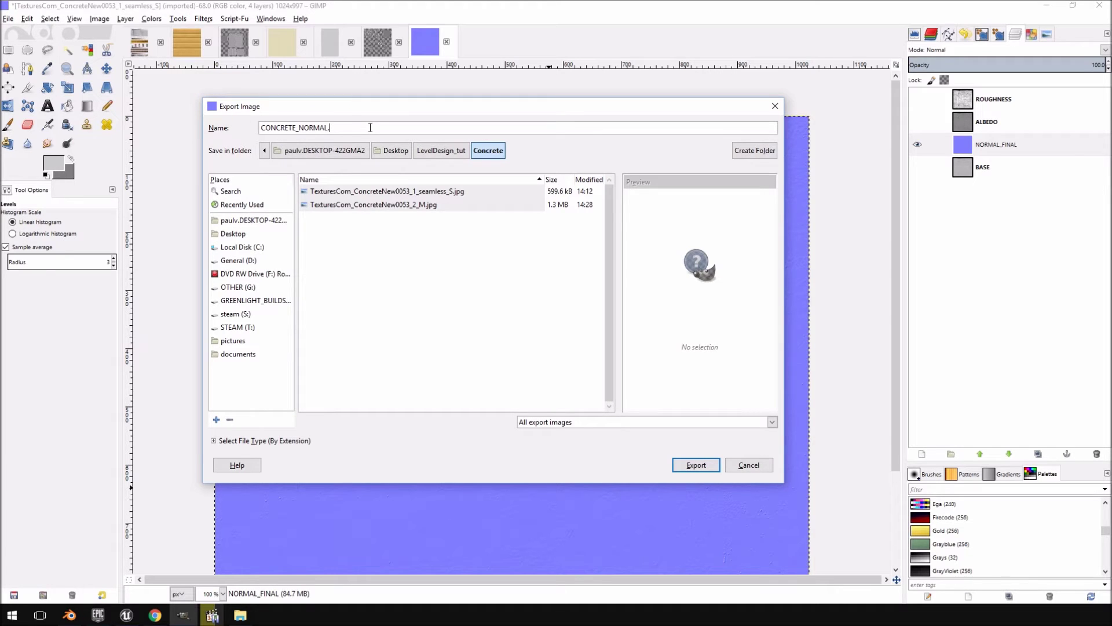
pyautogui.press('Return')
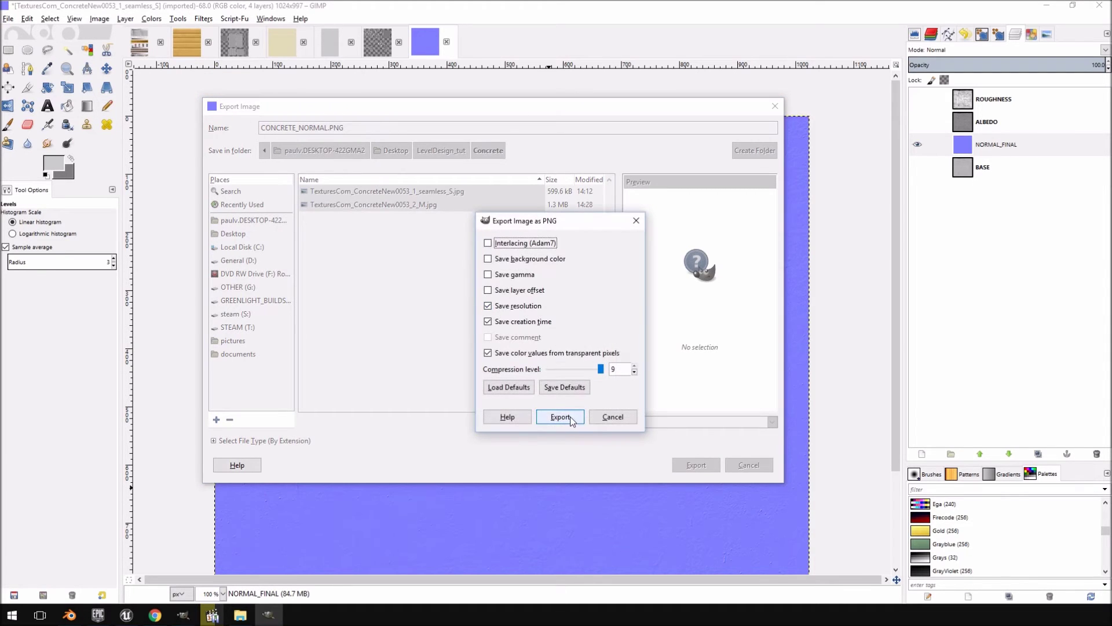
pyautogui.click(560, 417)
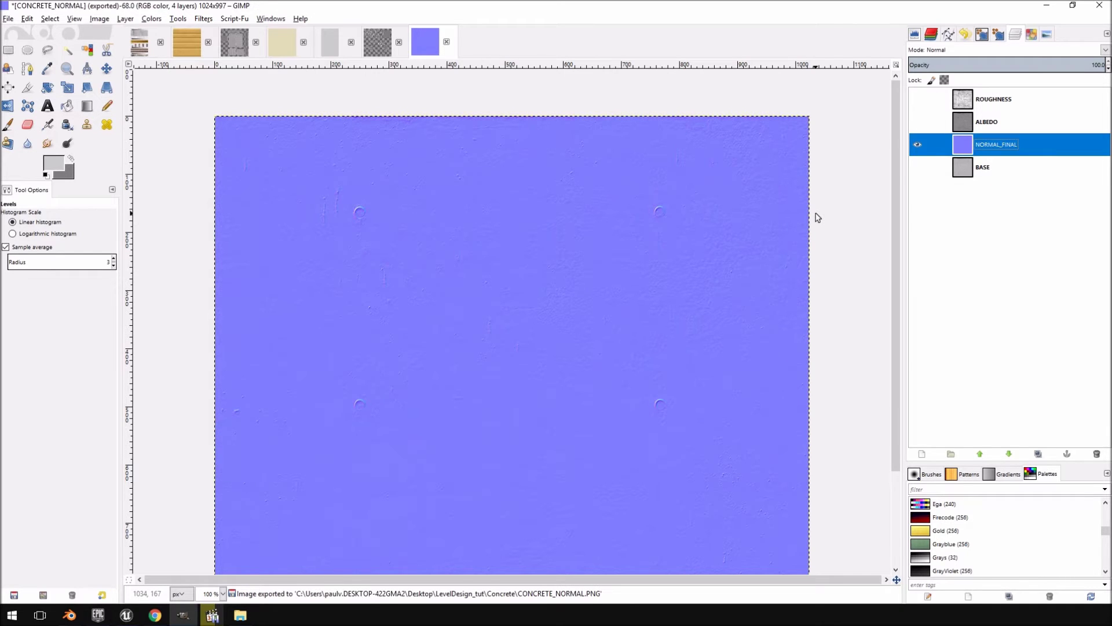
pyautogui.click(917, 144)
# Select the ALBEDO layer and turn its visibility on to show the grey concrete.
pyautogui.click(931, 126)
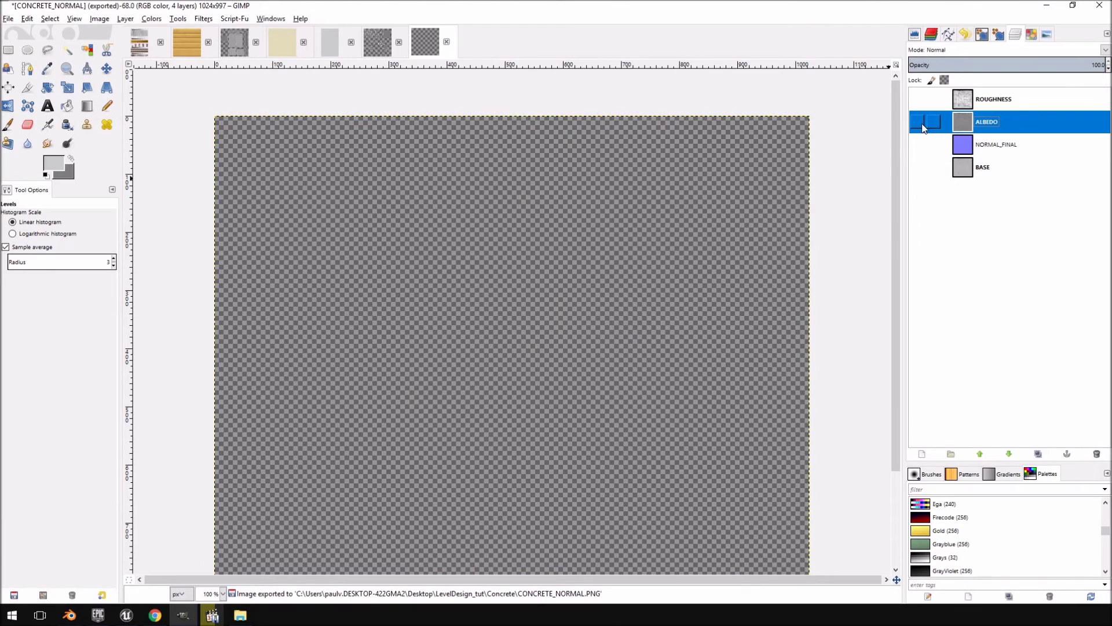
pyautogui.click(917, 122)
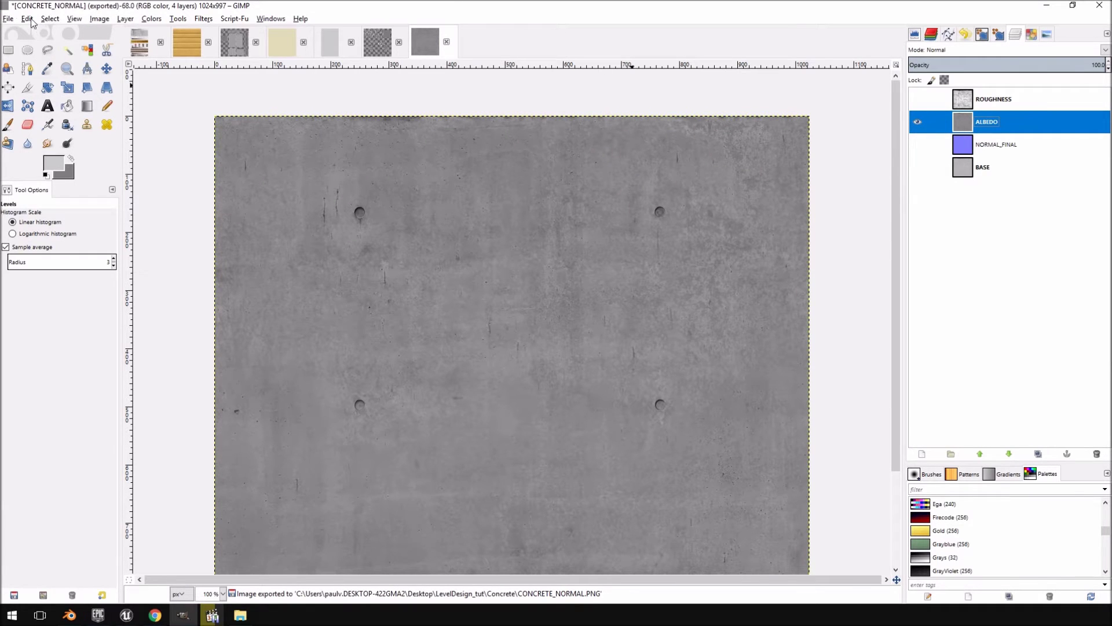
pyautogui.click(7, 20)
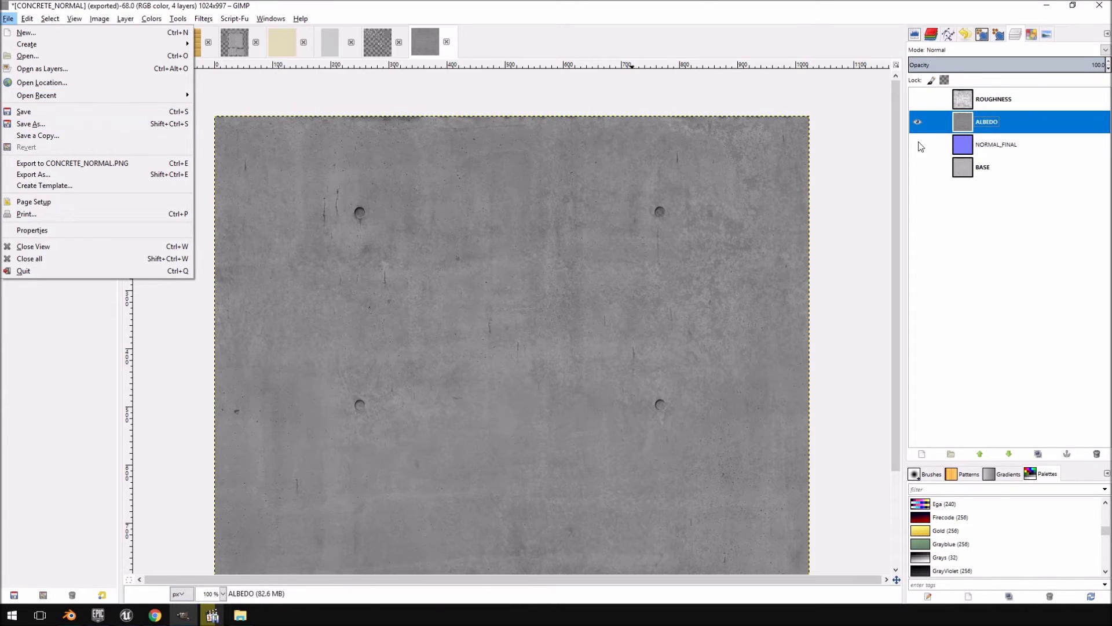
pyautogui.click(987, 131)
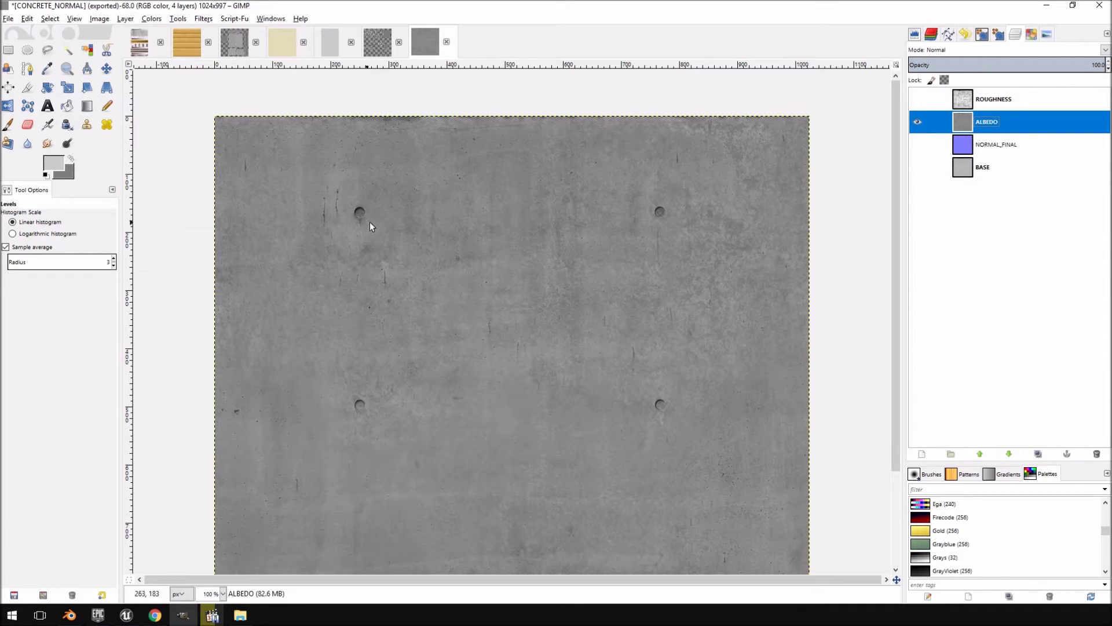
pyautogui.rightClick(996, 123)
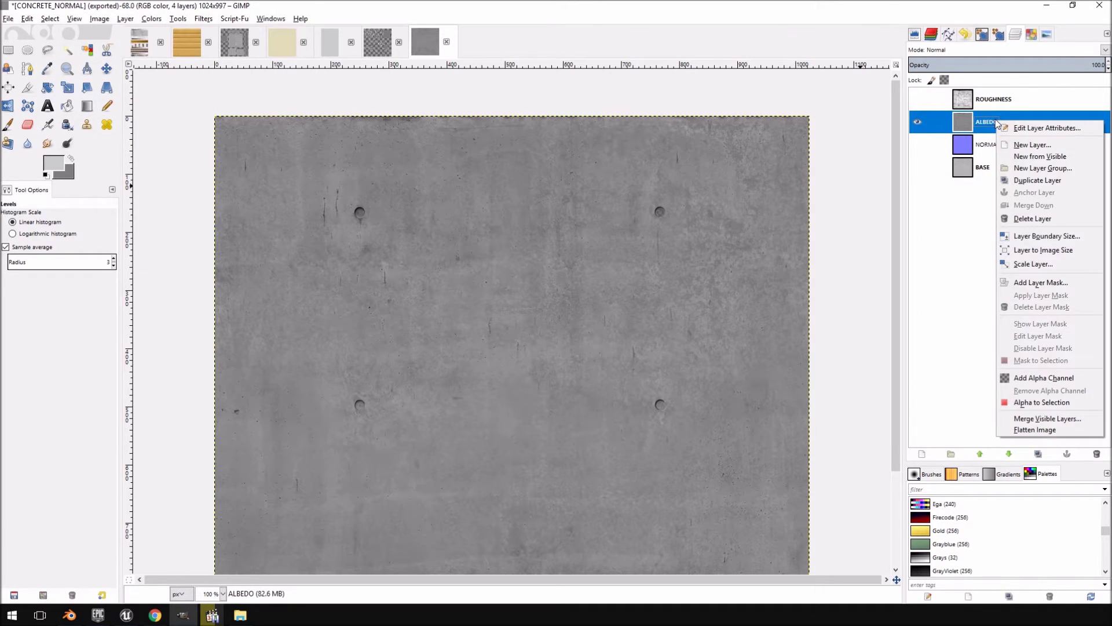
# Hide ALBEDO, show BASE, and invert BASE's colours.
pyautogui.click(917, 121)
pyautogui.click(918, 167)
pyautogui.rightClick(977, 169)
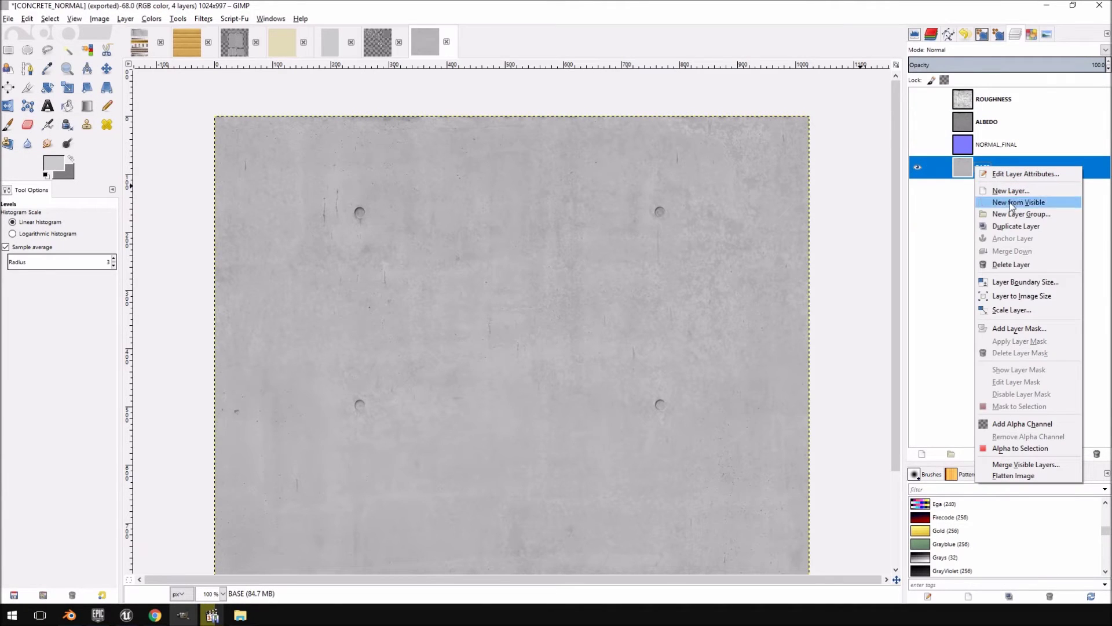
pyautogui.click(940, 166)
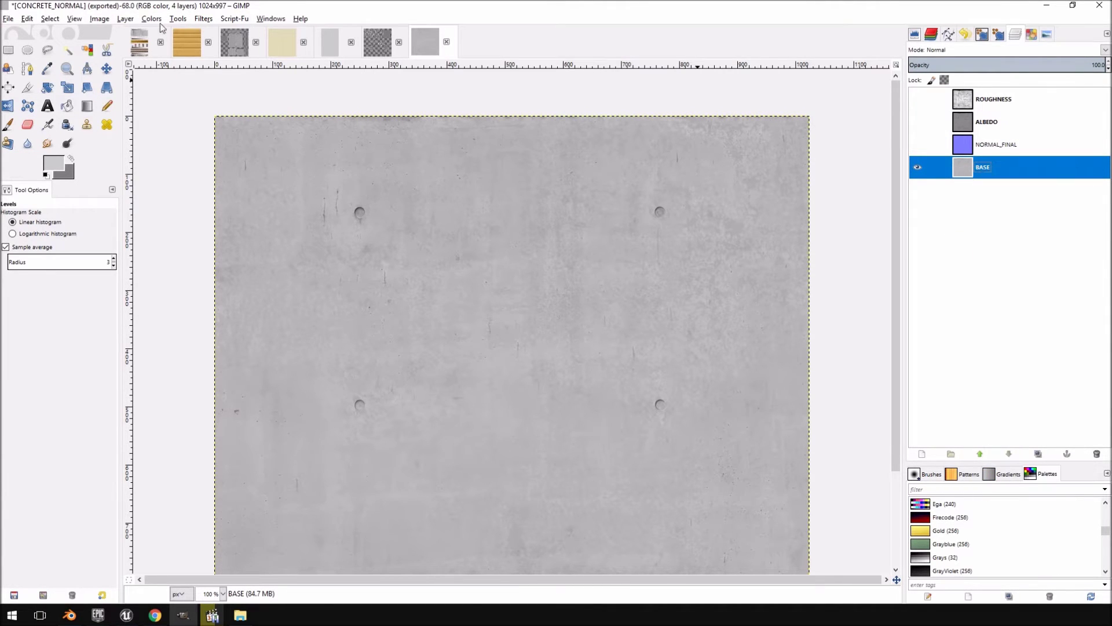
pyautogui.click(126, 18)
pyautogui.moveTo(153, 23)
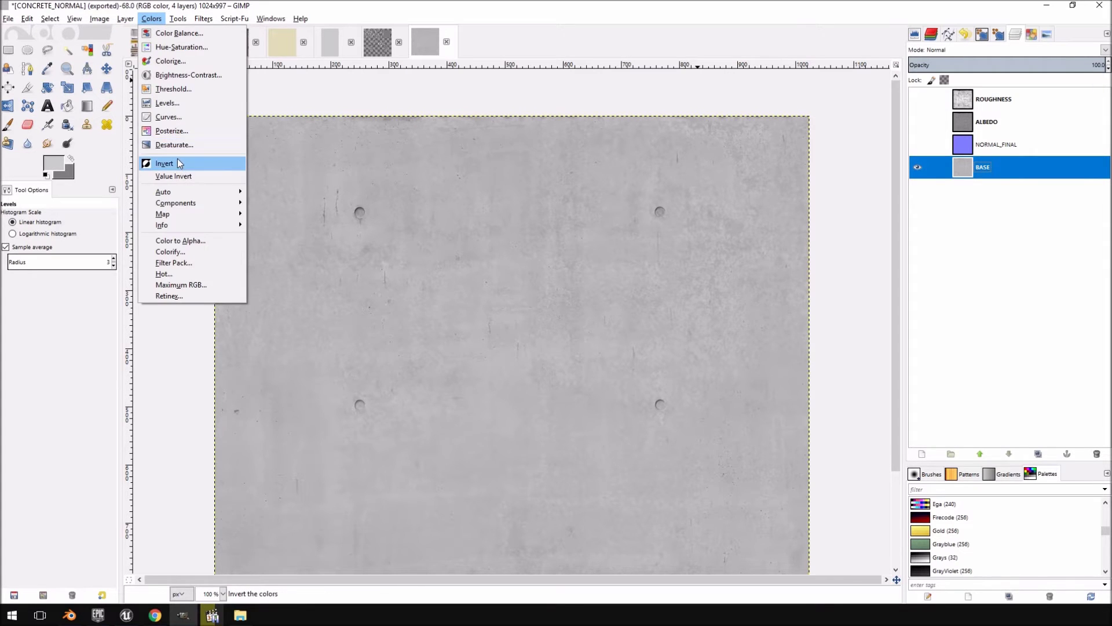
pyautogui.click(177, 164)
# Move BASE above ALBEDO, show ALBEDO, and set BASE's mode to Soft light.
pyautogui.moveTo(987, 174); pyautogui.dragTo(988, 132)
pyautogui.click(917, 145)
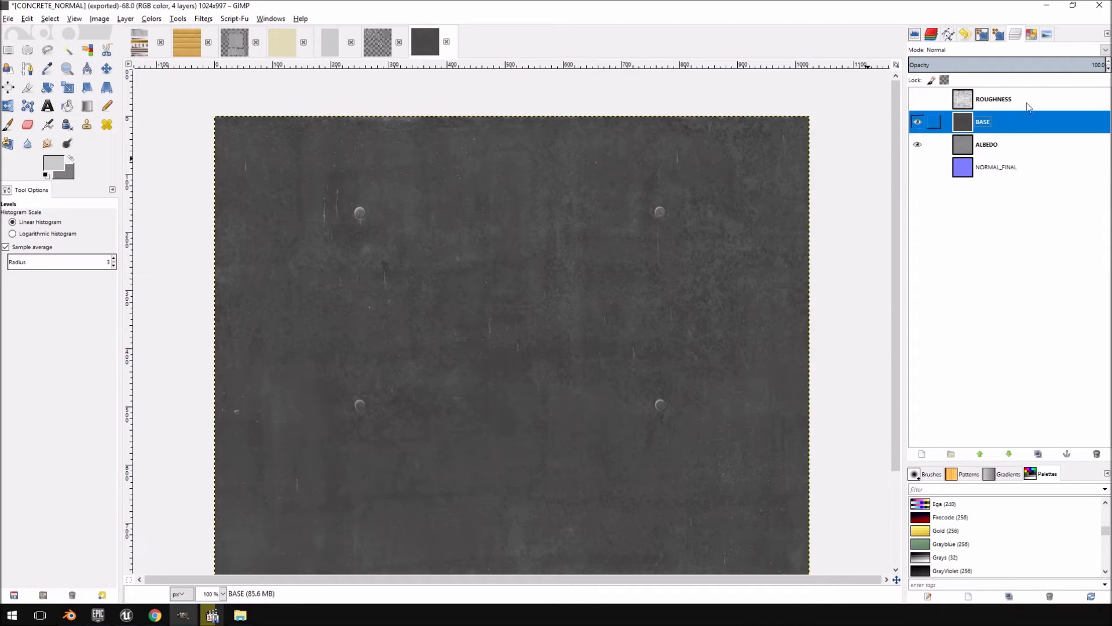
pyautogui.click(1105, 50)
pyautogui.click(1080, 65)
pyautogui.click(1080, 50)
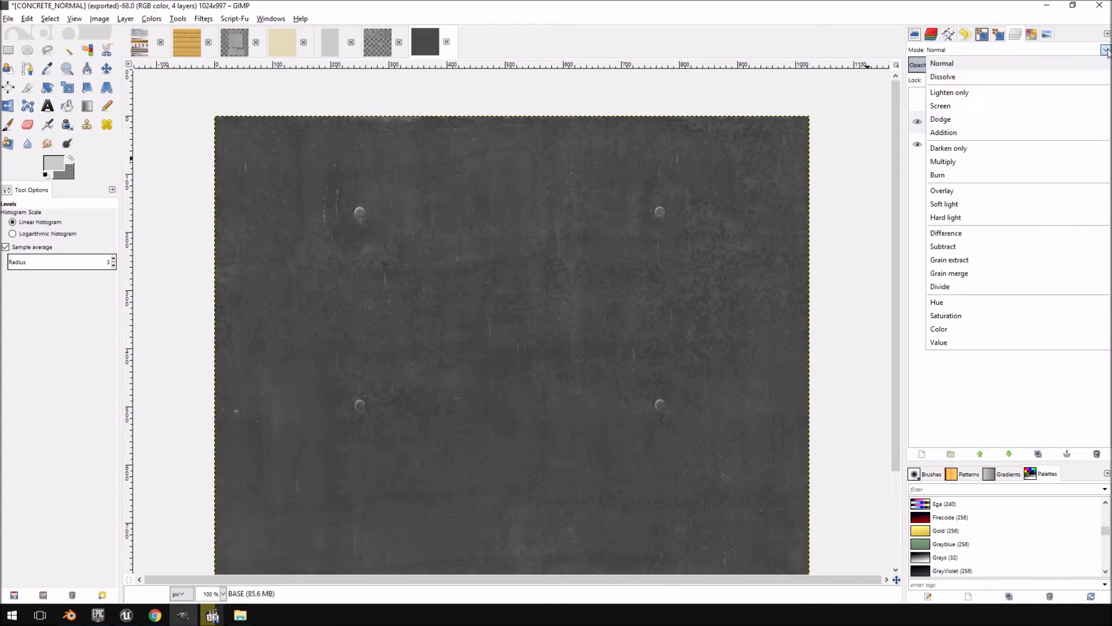
pyautogui.click(972, 201)
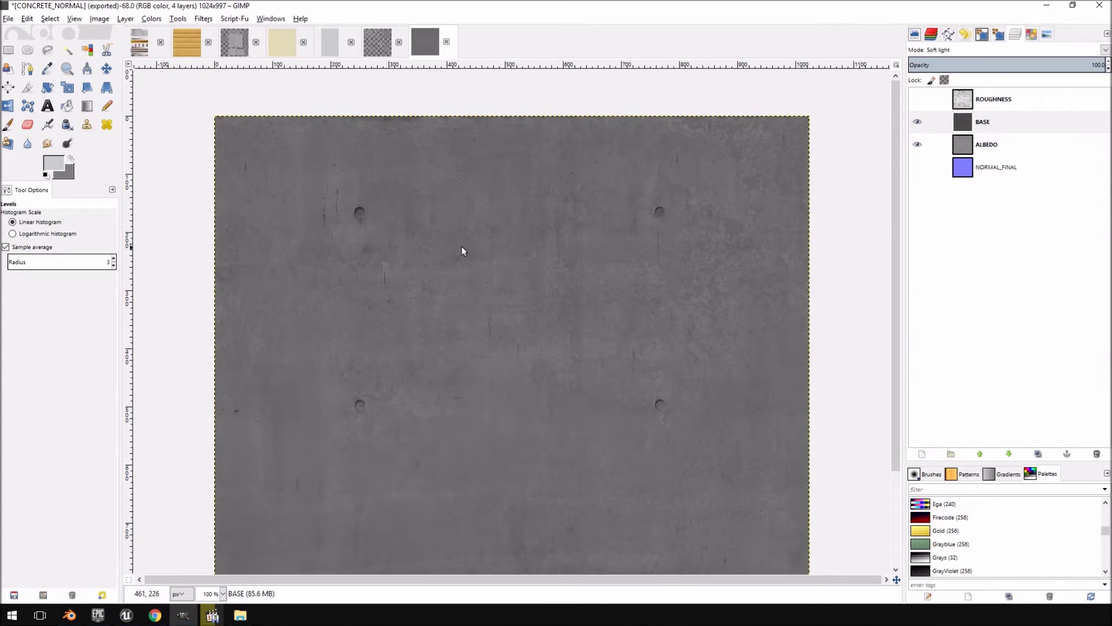
# Toggle BASE's visibility repeatedly to compare the Soft light blend.
pyautogui.click(917, 123)
pyautogui.click(919, 128)
pyautogui.click(918, 128)
pyautogui.click(918, 128)
pyautogui.click(918, 128)
pyautogui.click(919, 128)
pyautogui.click(918, 128)
pyautogui.click(919, 128)
# Open Colors > Levels for the BASE layer with Alt+C, L.
pyautogui.press('super')
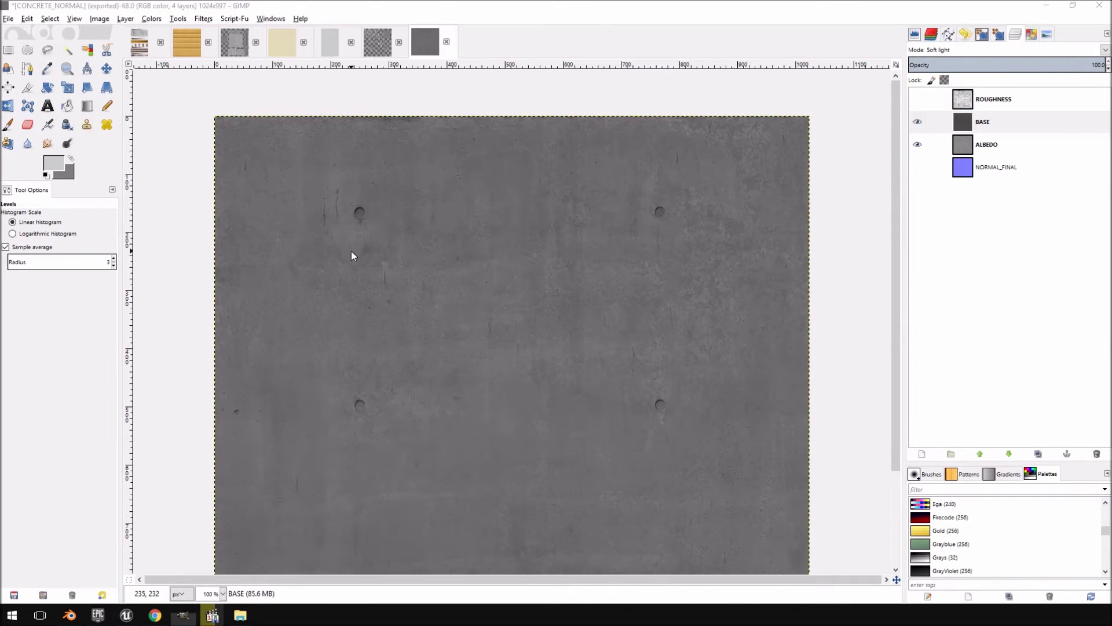
pyautogui.press('Escape')
pyautogui.hotkey('alt', 'c')
pyautogui.press('l')
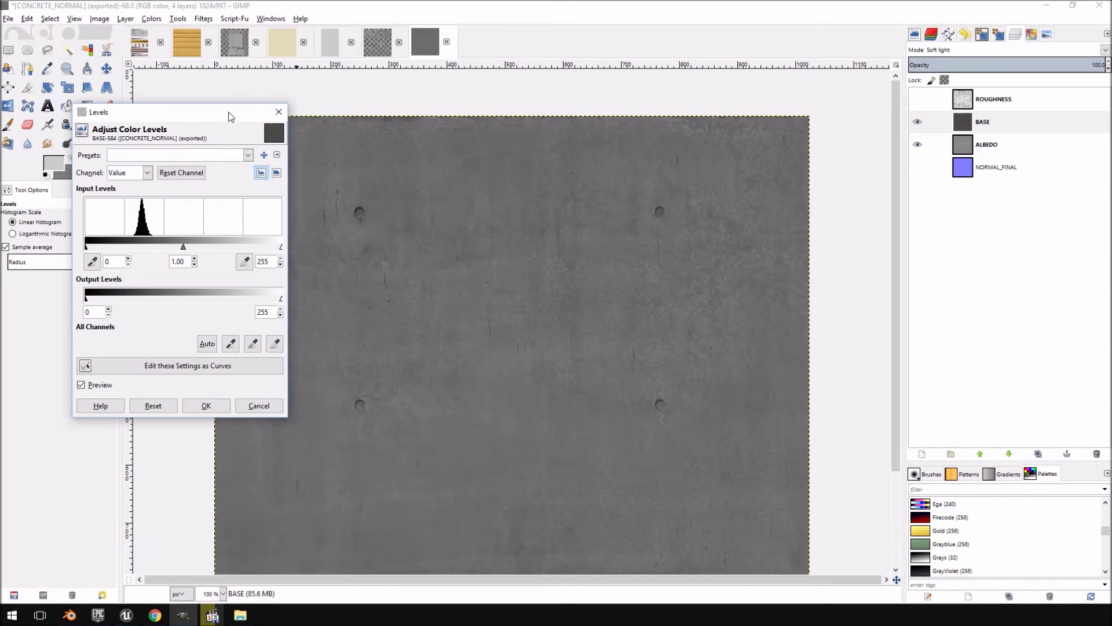
# Cancel the Levels dialog and hide the BASE layer.
pyautogui.click(258, 405)
pyautogui.scroll(4, 311, 218)
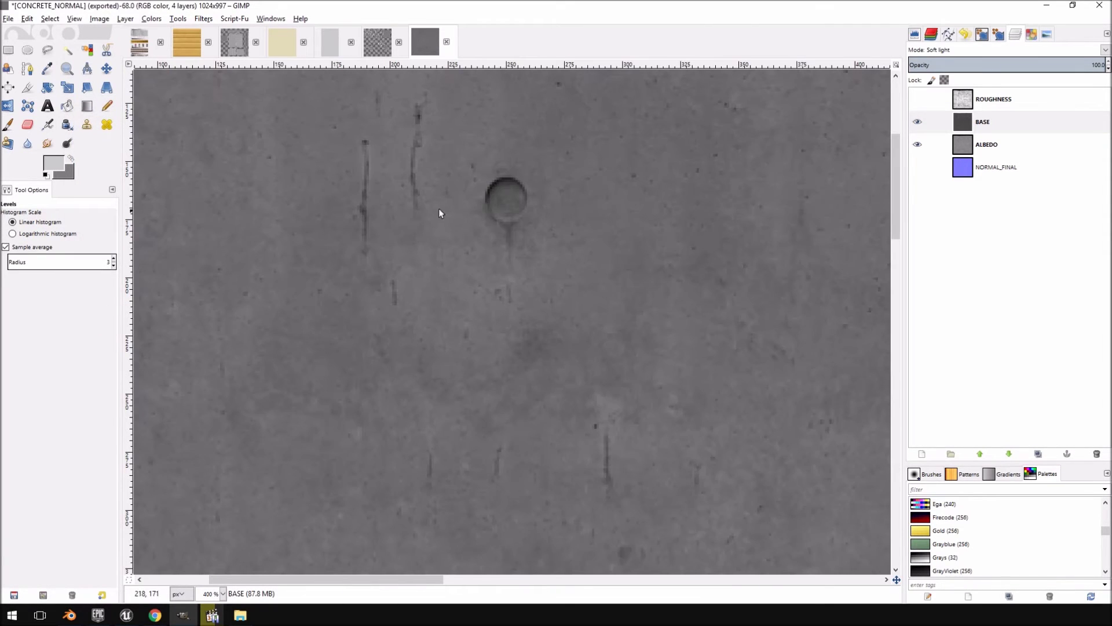
pyautogui.scroll(-3, 519, 196)
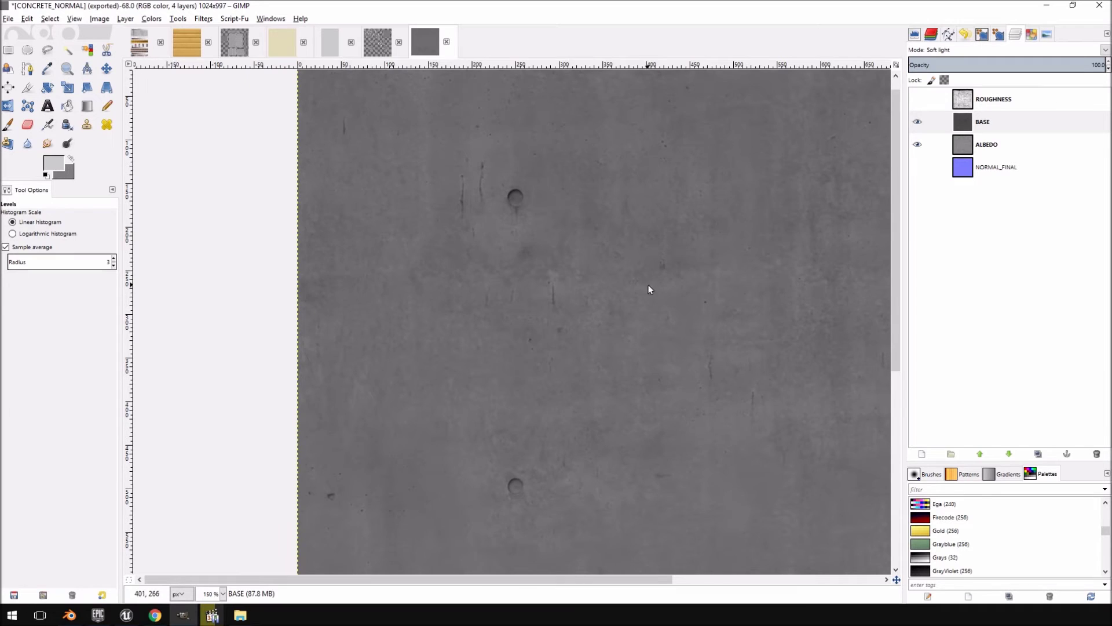
pyautogui.scroll(-1, 544, 167)
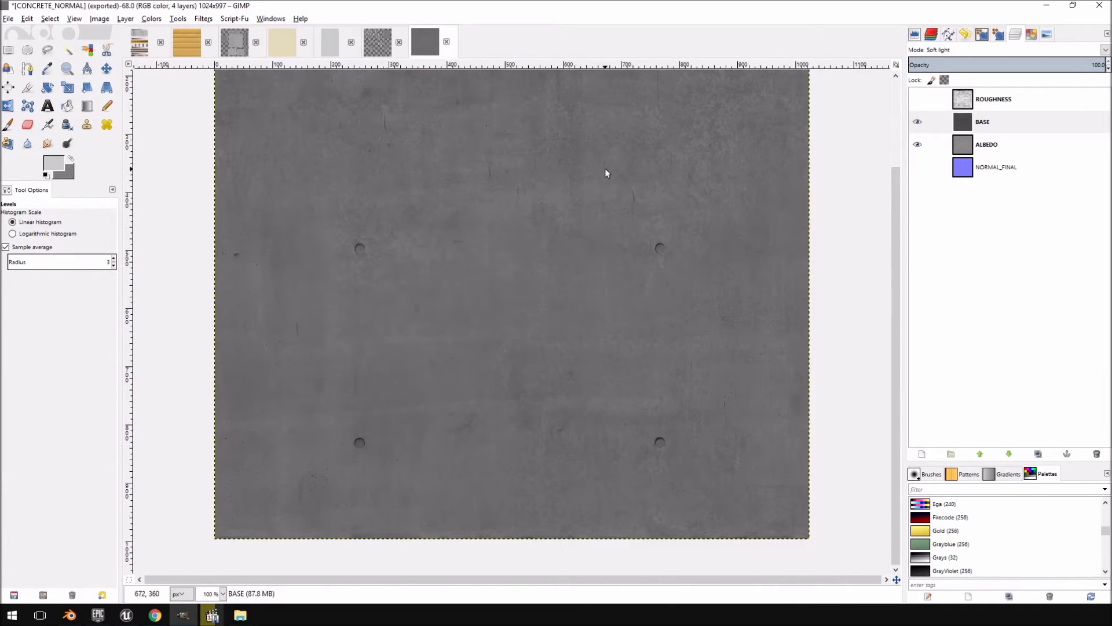
pyautogui.moveTo(606, 173); pyautogui.dragTo(625, 276)
pyautogui.scroll(2, 631, 193)
pyautogui.moveTo(633, 191); pyautogui.dragTo(651, 303)
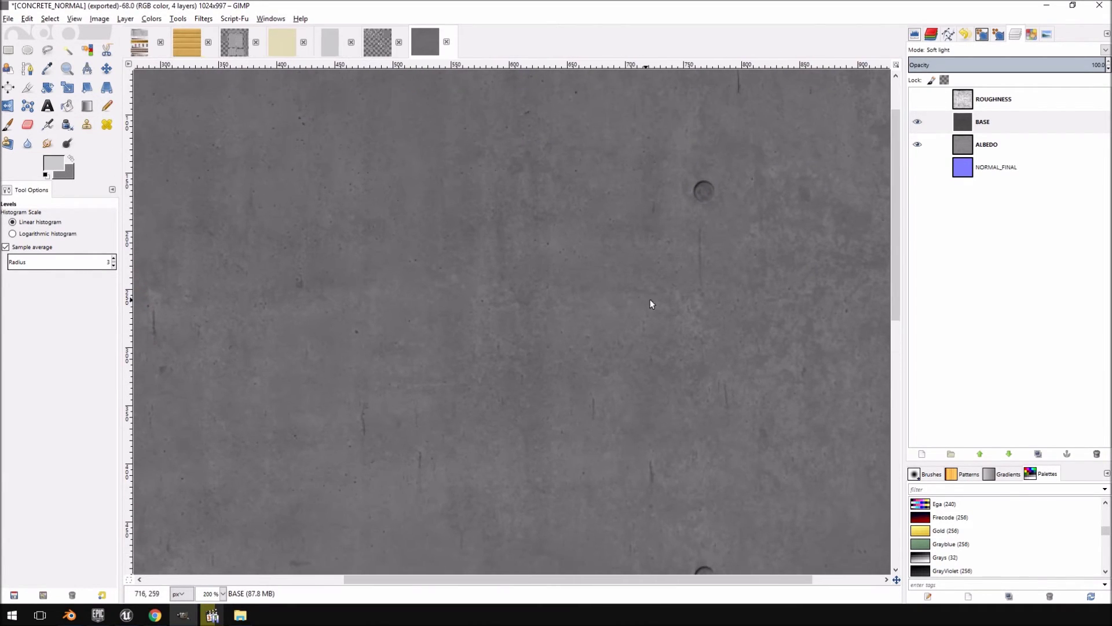
pyautogui.click(927, 126)
pyautogui.click(921, 124)
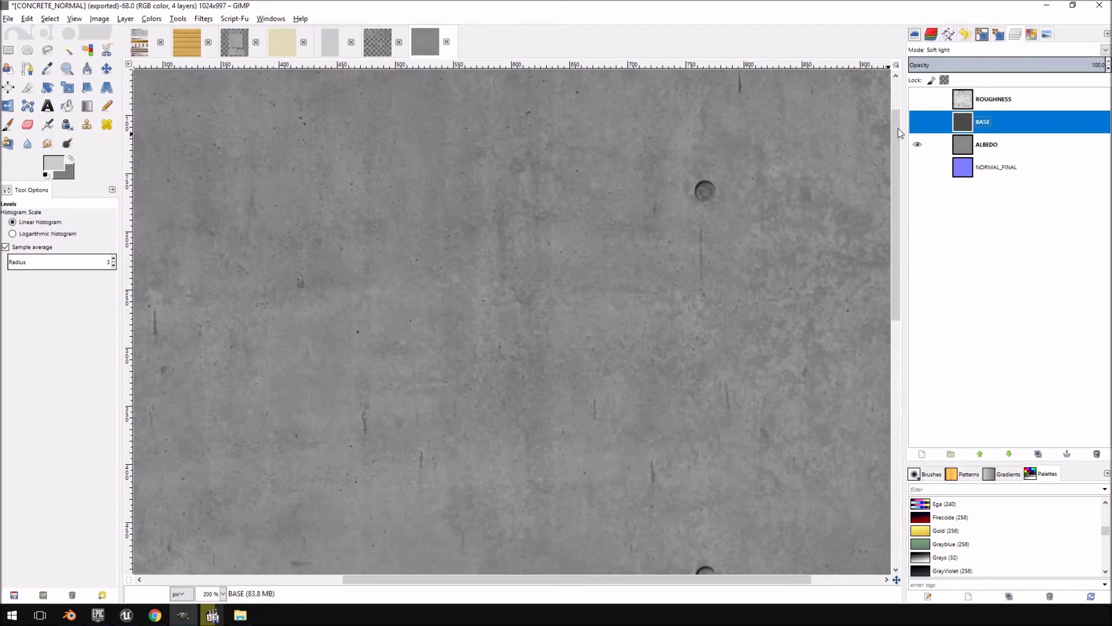
pyautogui.moveTo(415, 187); pyautogui.dragTo(720, 286)
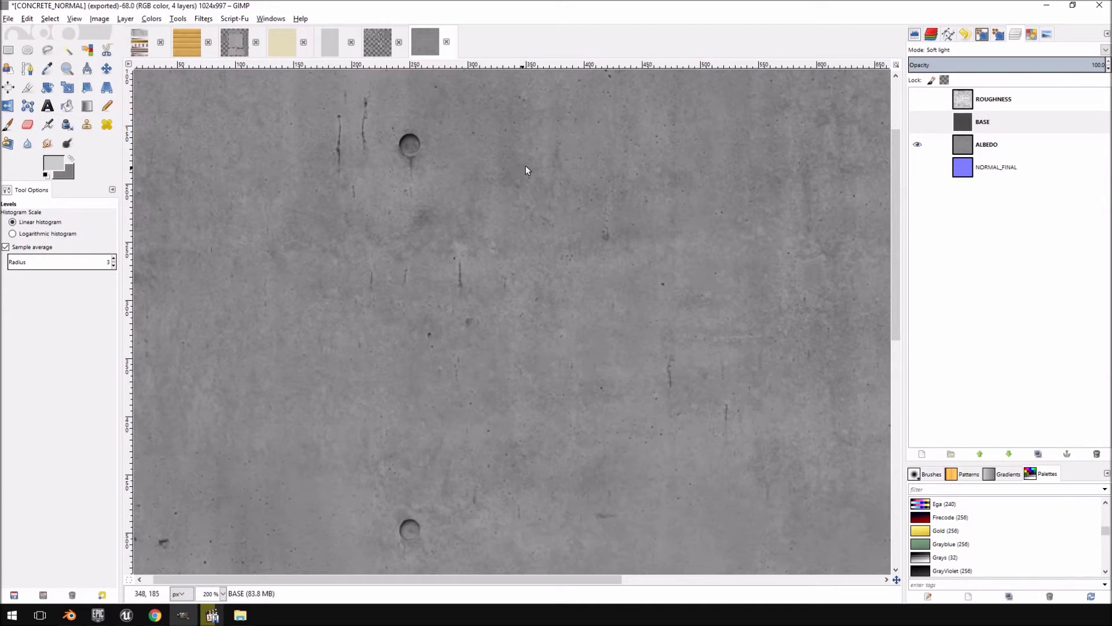
pyautogui.moveTo(526, 170); pyautogui.dragTo(398, 230)
# Move BASE below NORMAL_FINAL, invert it back, and reset its mode to Normal.
pyautogui.moveTo(973, 125); pyautogui.dragTo(974, 176)
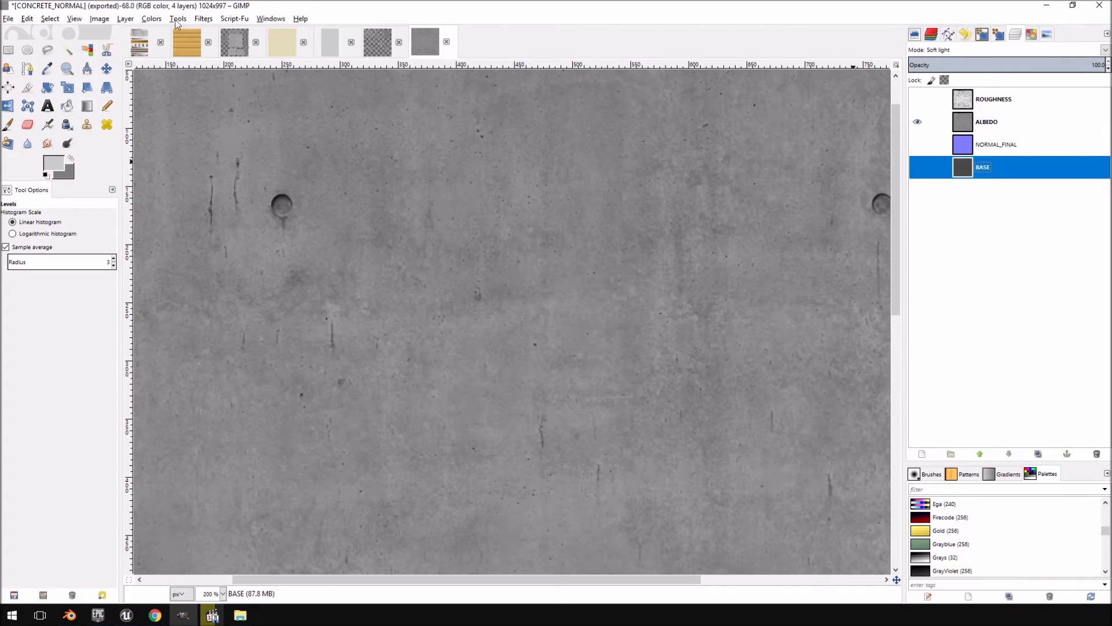
pyautogui.click(151, 18)
pyautogui.click(165, 163)
pyautogui.click(1106, 50)
pyautogui.click(950, 71)
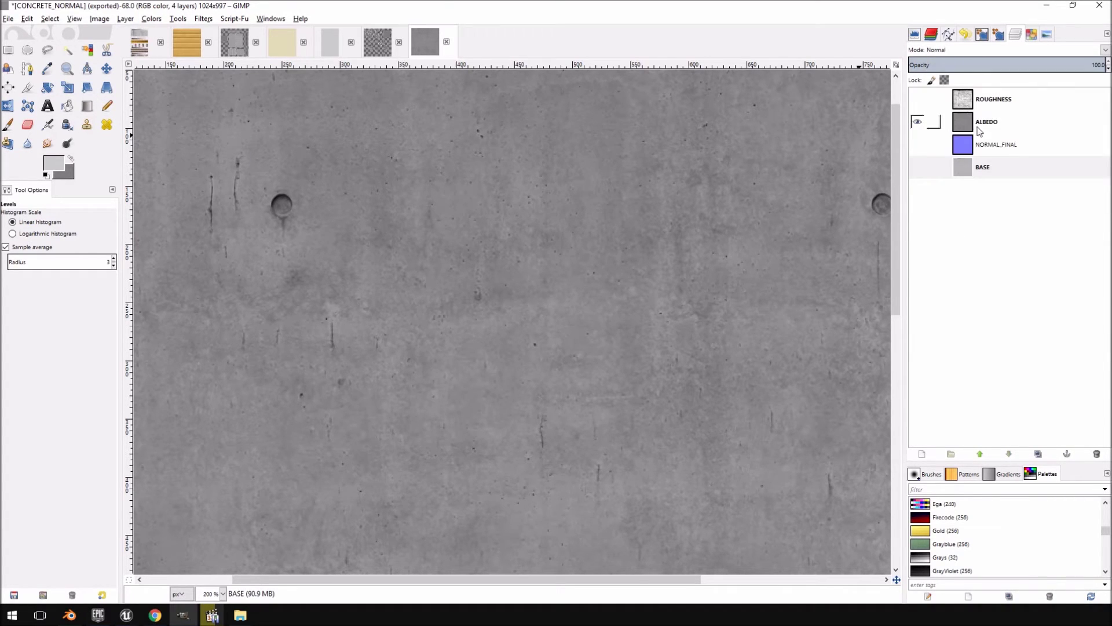
# Select ALBEDO and open File > Export As for it.
pyautogui.click(987, 122)
pyautogui.click(9, 18)
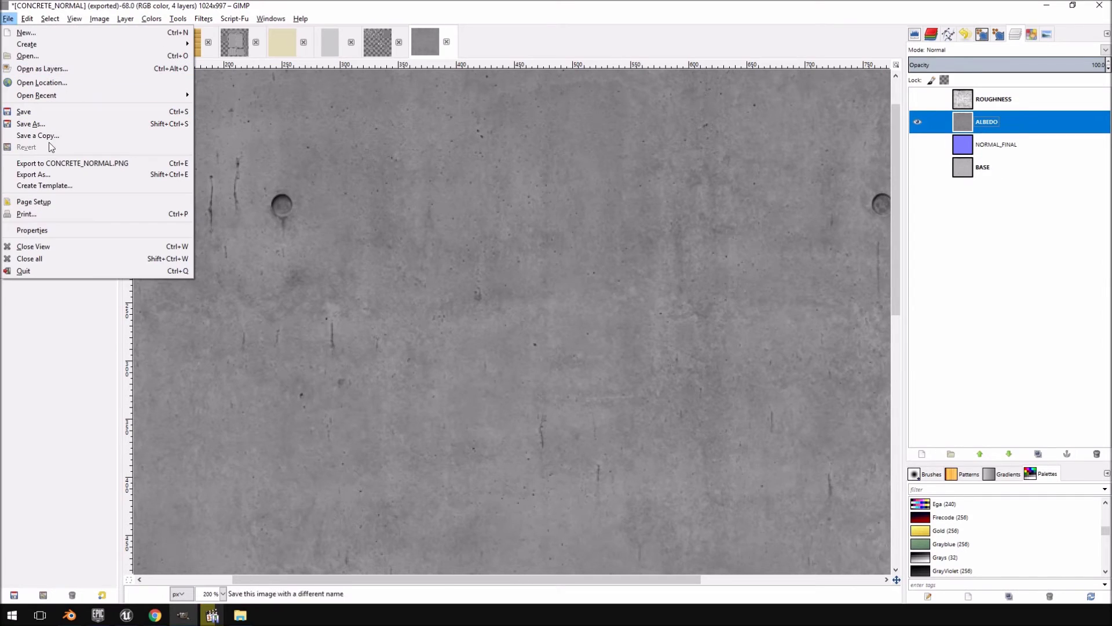
pyautogui.click(66, 172)
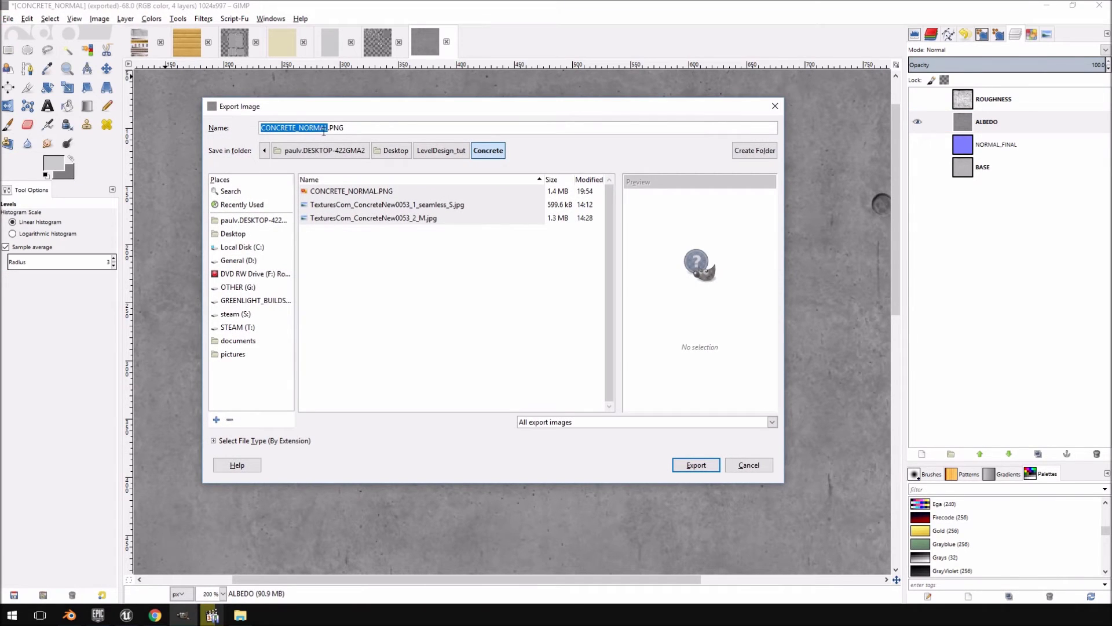